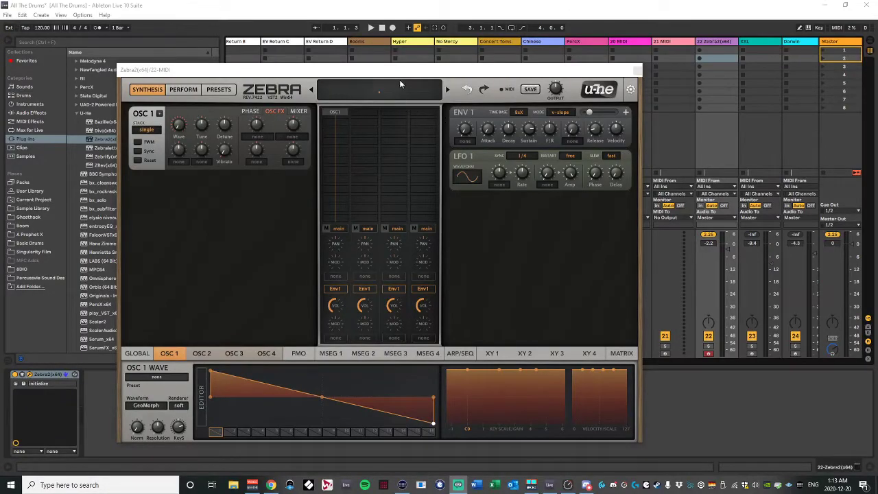
# - Move the Zebra2 window up and switch OSC 1's waveform mode from GeoMorph to GeoBlend
pyautogui.click(347, 93)
pyautogui.click(375, 120)
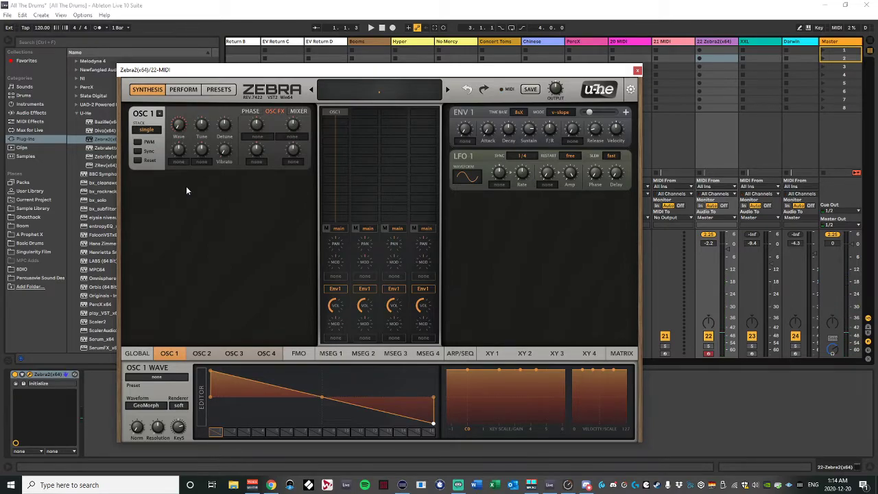
pyautogui.moveTo(364, 75); pyautogui.dragTo(388, 36)
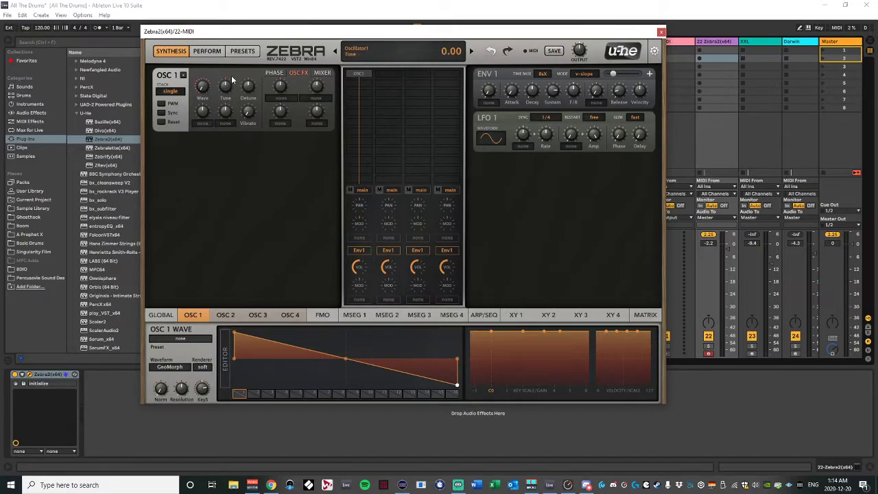
pyautogui.click(358, 75)
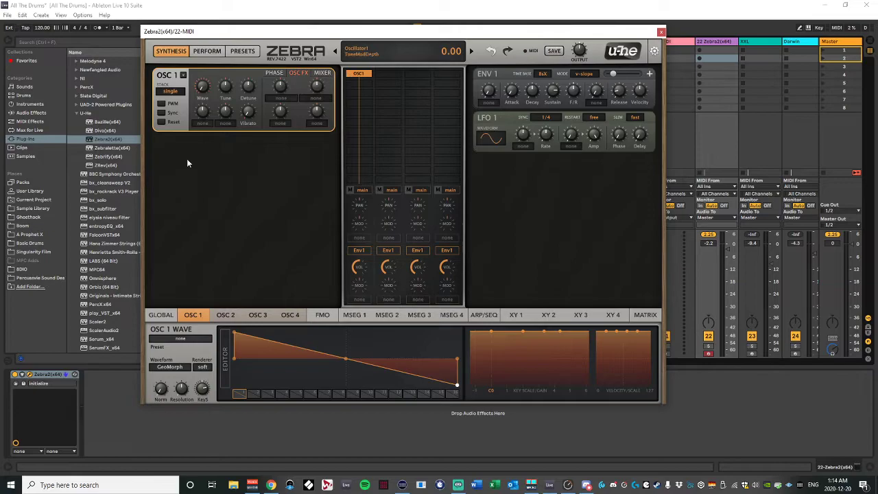
pyautogui.click(169, 368)
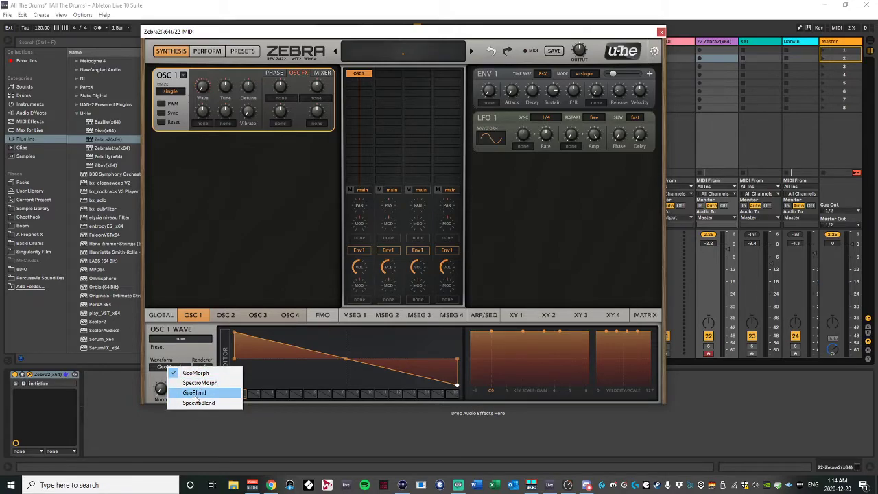
pyautogui.click(195, 393)
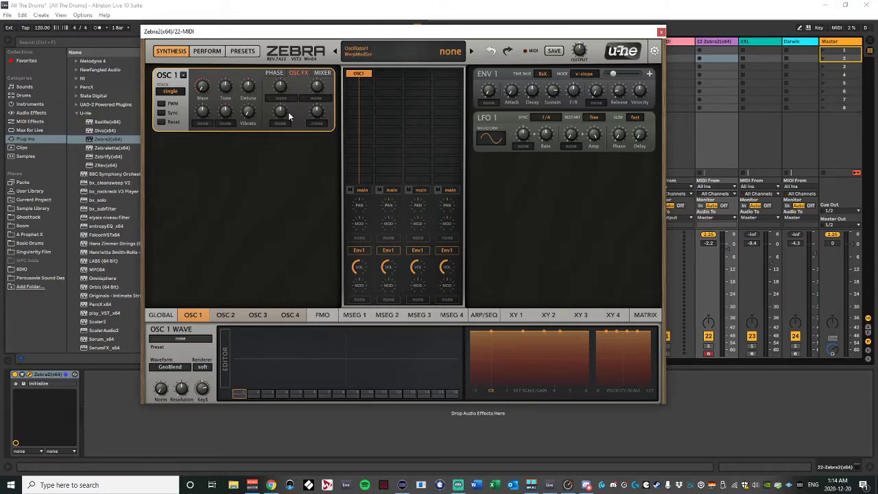
# - Draw a wavy harmonic shape into OSC 1's wave 1 full size, and raise track 22 to -0.4 dB
pyautogui.click(225, 363)
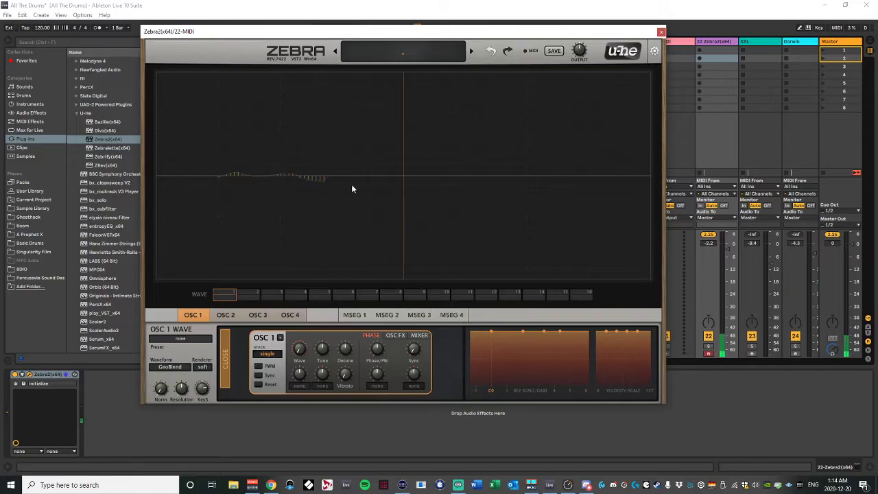
pyautogui.moveTo(439, 176)
pyautogui.mouseDown()
pyautogui.moveTo(535, 189)
pyautogui.moveTo(641, 171)
pyautogui.mouseUp()
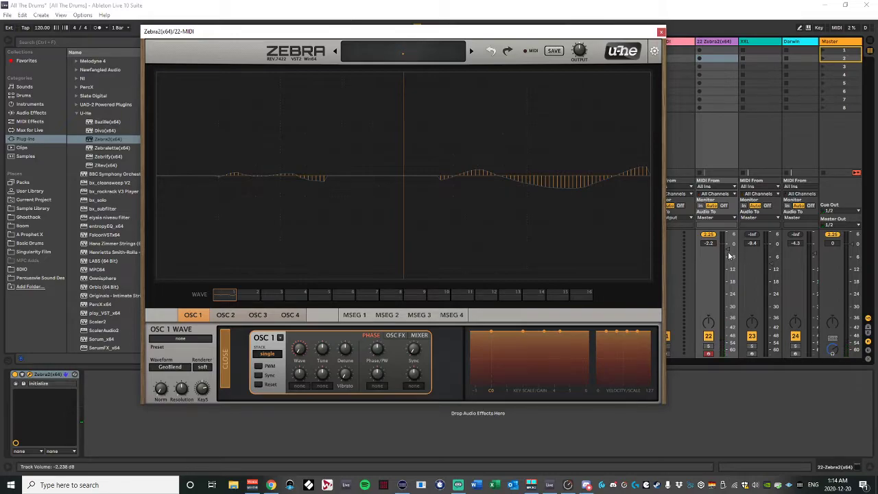
pyautogui.moveTo(728, 249); pyautogui.dragTo(728, 243)
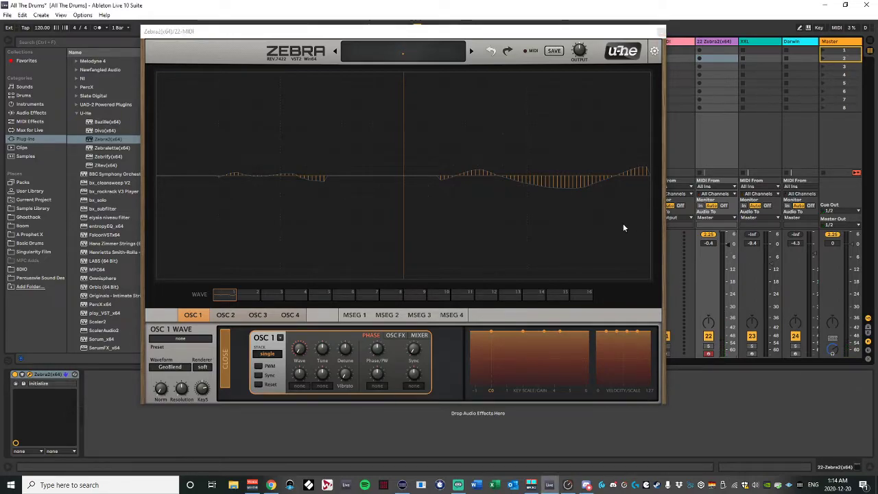
# - Draw harmonics into OSC 1's waves 2 and 3 and add two spikes to wave 5
pyautogui.click(244, 295)
pyautogui.moveTo(244, 179)
pyautogui.mouseDown()
pyautogui.moveTo(514, 175)
pyautogui.moveTo(572, 185)
pyautogui.mouseUp()
pyautogui.click(272, 294)
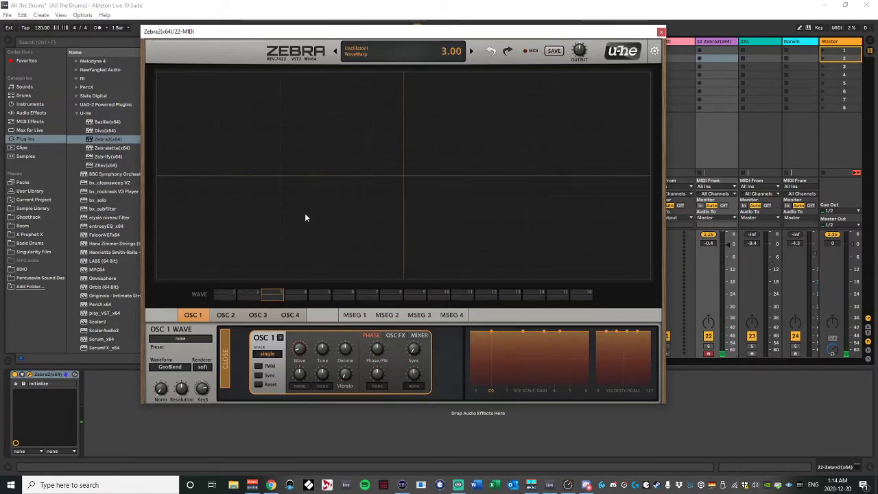
pyautogui.moveTo(488, 183); pyautogui.dragTo(623, 169)
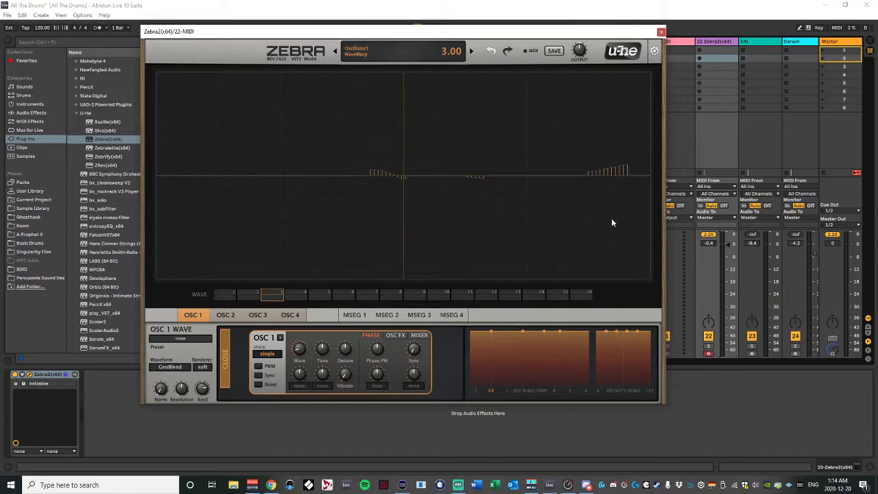
pyautogui.click(300, 290)
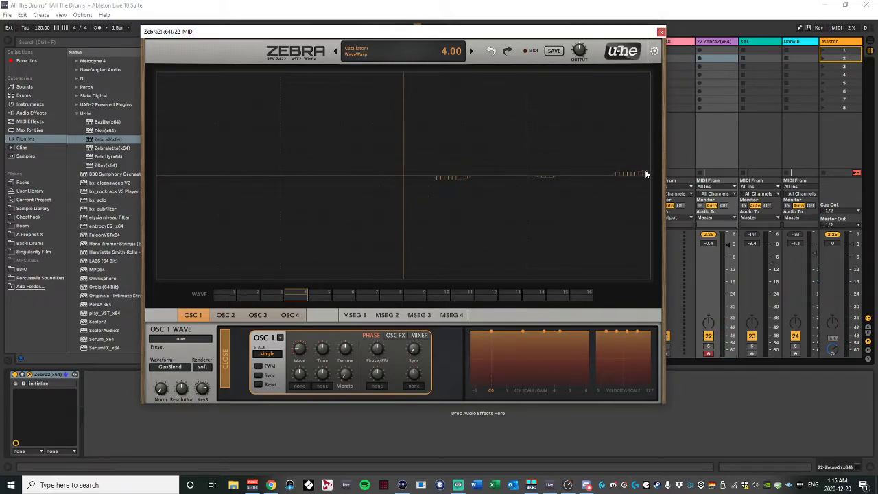
pyautogui.click(313, 292)
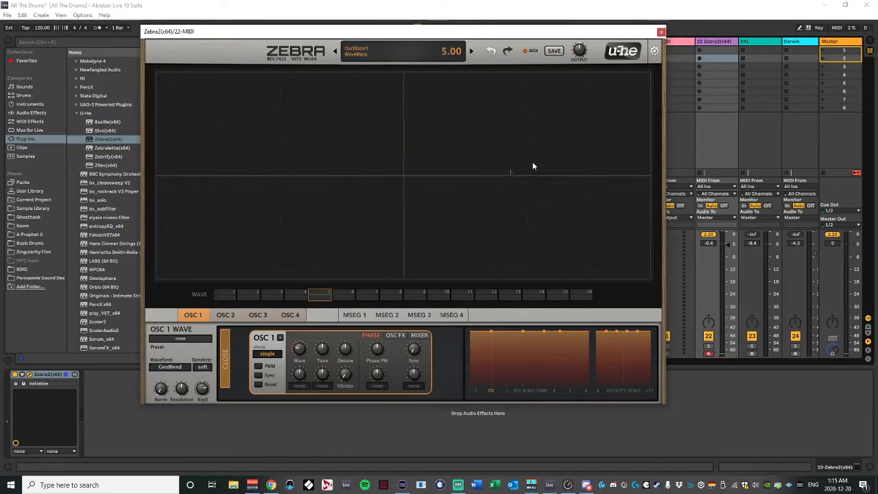
pyautogui.click(572, 146)
pyautogui.click(616, 154)
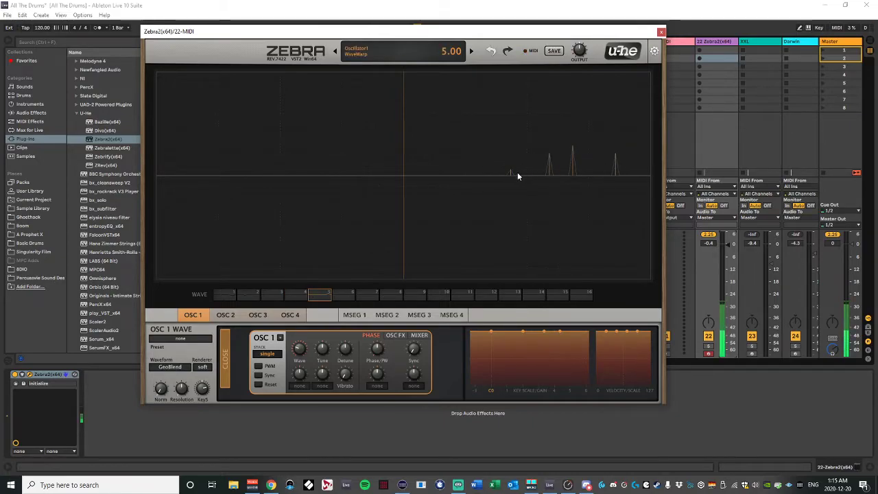
# - Add downward spikes to wave 6 and harmonic spikes to waves 7 and 9
pyautogui.click(343, 293)
pyautogui.click(519, 207)
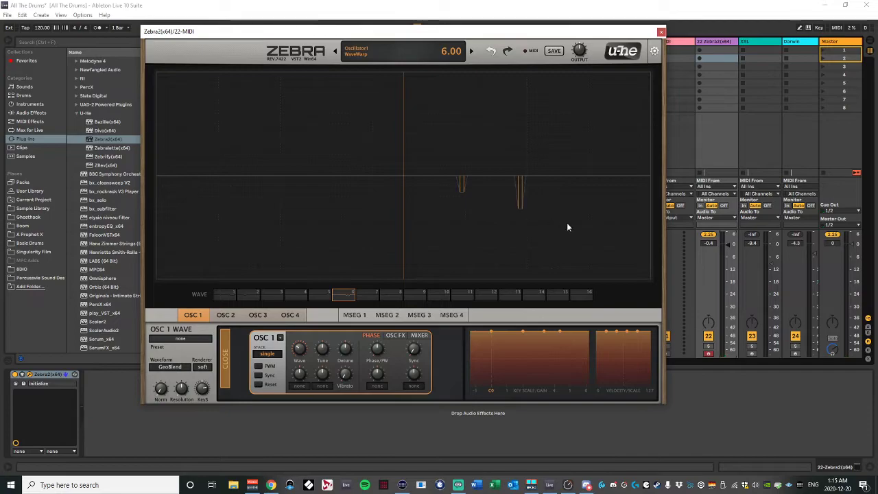
pyautogui.click(592, 224)
pyautogui.click(378, 299)
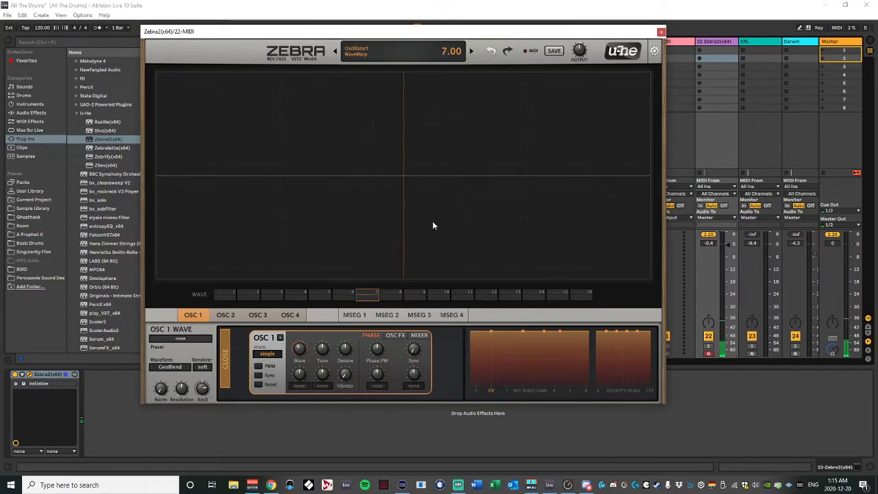
pyautogui.click(463, 208)
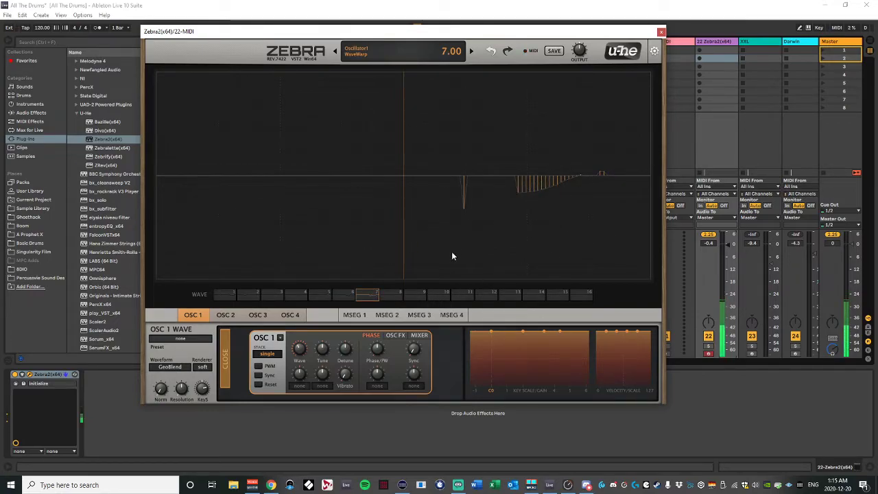
pyautogui.click(391, 294)
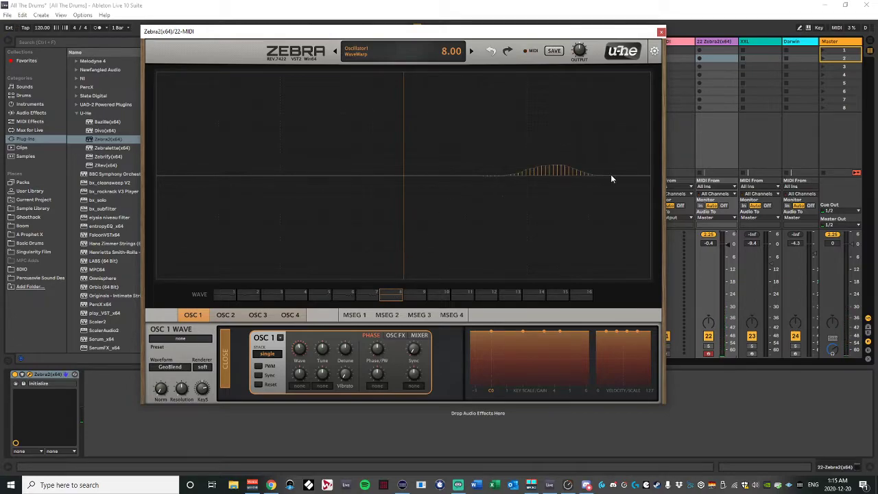
pyautogui.click(414, 294)
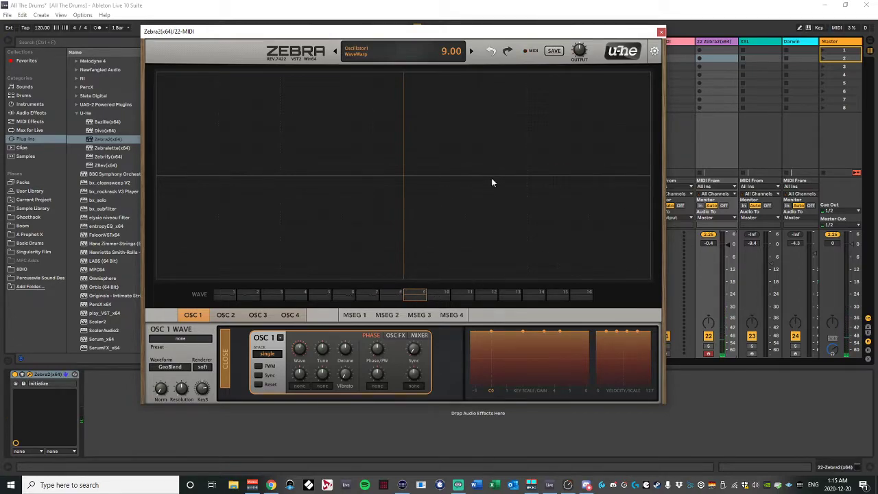
pyautogui.click(230, 178)
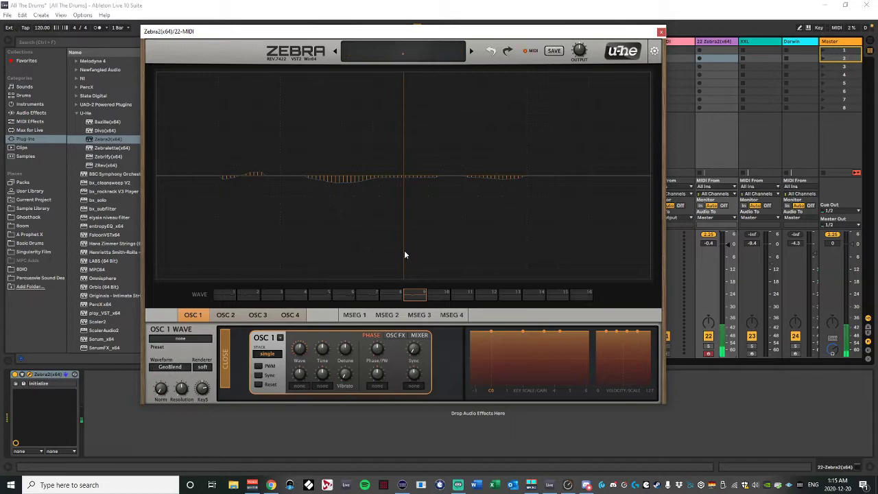
pyautogui.click(446, 293)
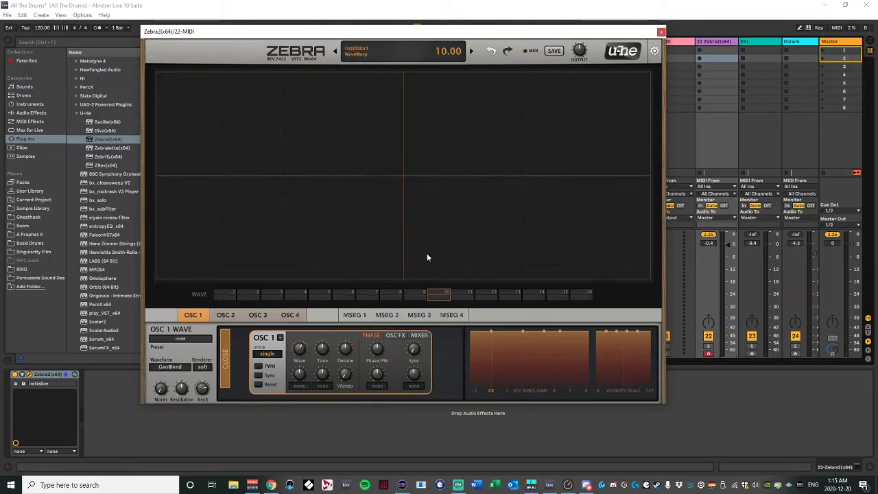
# - Draw small harmonics into wave 10, tall spikes into wave 11, and mixed spikes into wave 12
pyautogui.moveTo(451, 183); pyautogui.dragTo(383, 177)
pyautogui.moveTo(193, 184); pyautogui.dragTo(185, 179)
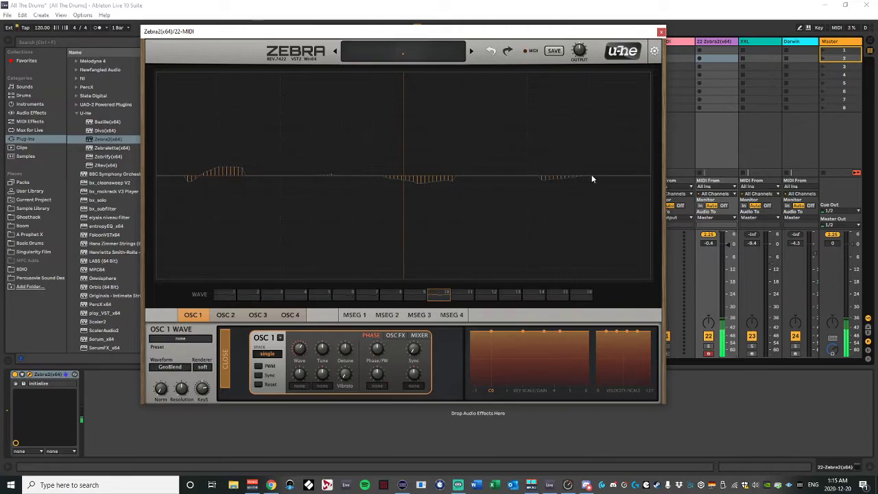
pyautogui.click(470, 293)
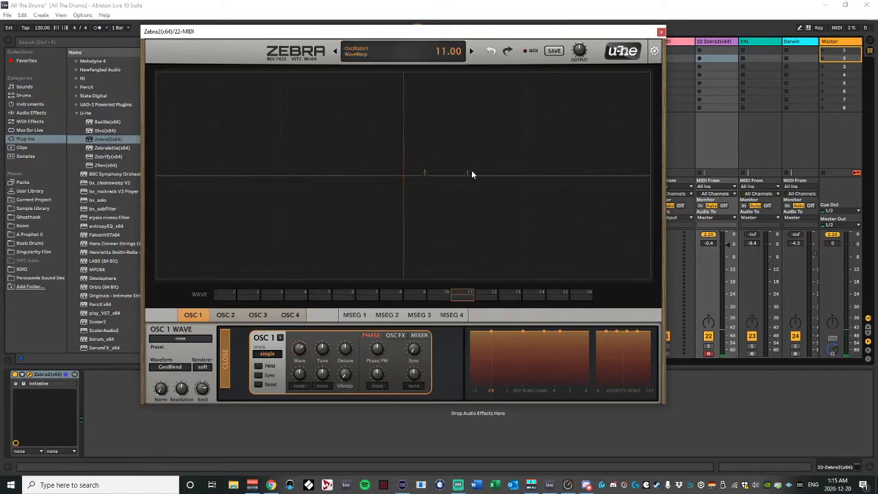
pyautogui.moveTo(608, 116); pyautogui.dragTo(625, 118)
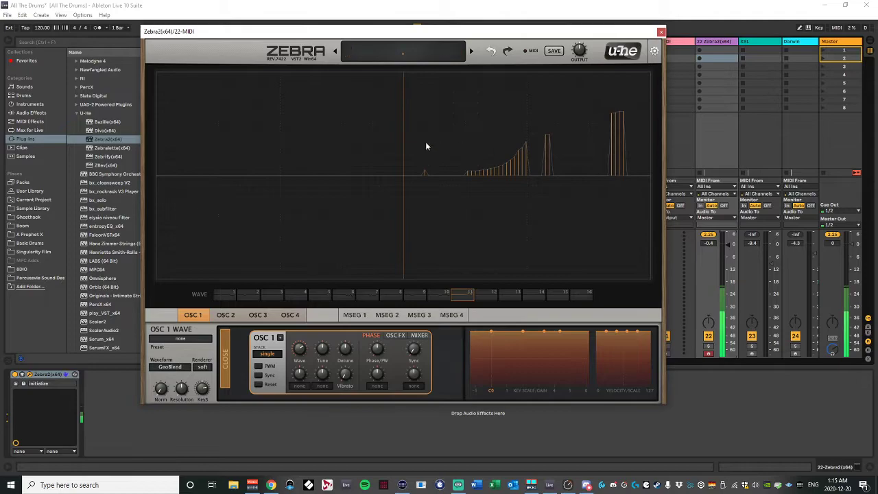
pyautogui.click(353, 163)
pyautogui.click(485, 293)
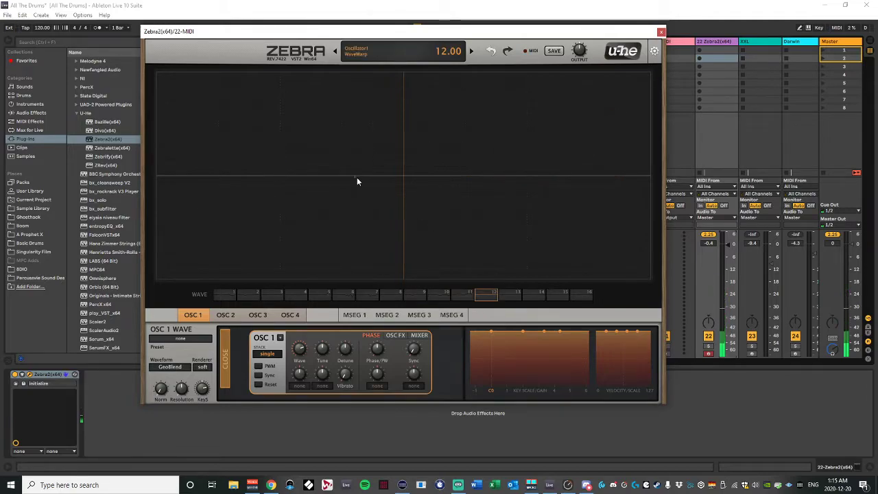
pyautogui.moveTo(357, 177)
pyautogui.mouseDown()
pyautogui.moveTo(393, 195)
pyautogui.moveTo(506, 214)
pyautogui.mouseUp()
pyautogui.moveTo(625, 165); pyautogui.dragTo(623, 123)
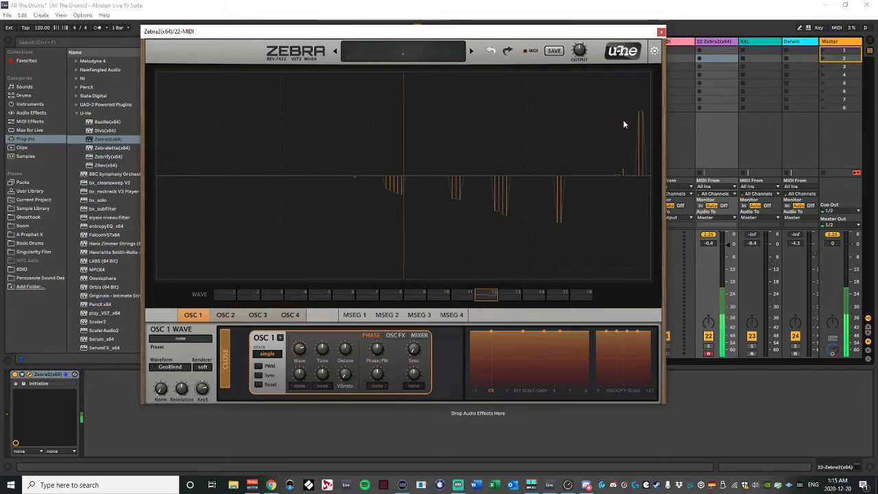
# - Draw downward spikes and an upward harmonic block into wave 13, then new marks into wave 15
pyautogui.click(509, 291)
pyautogui.moveTo(496, 203)
pyautogui.mouseDown()
pyautogui.moveTo(466, 216)
pyautogui.moveTo(345, 219)
pyautogui.mouseUp()
pyautogui.moveTo(253, 121)
pyautogui.mouseDown()
pyautogui.moveTo(200, 134)
pyautogui.moveTo(150, 162)
pyautogui.mouseUp()
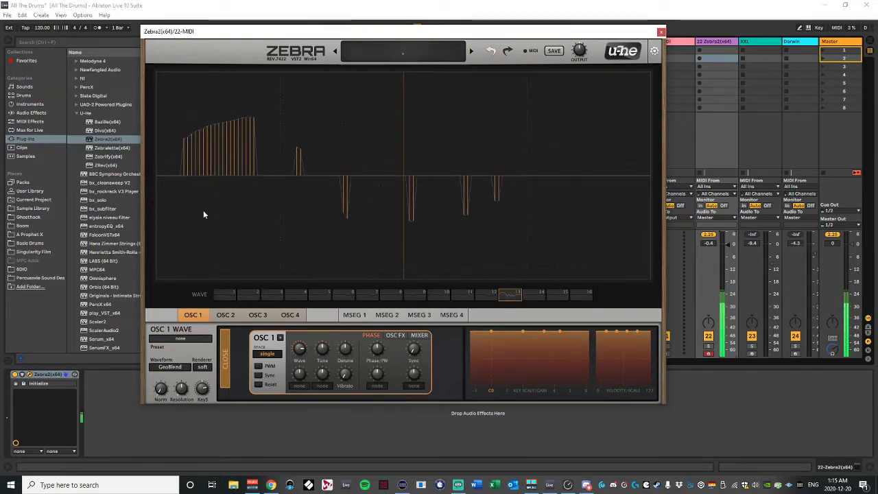
pyautogui.click(541, 292)
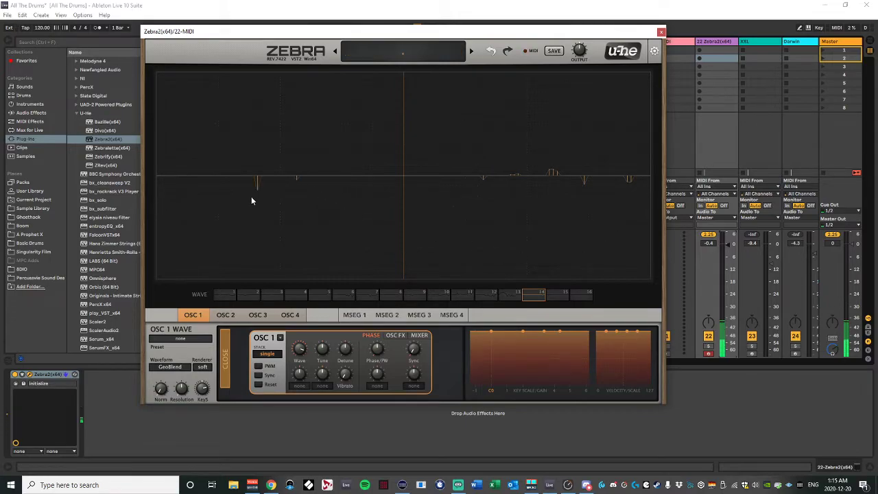
pyautogui.click(564, 292)
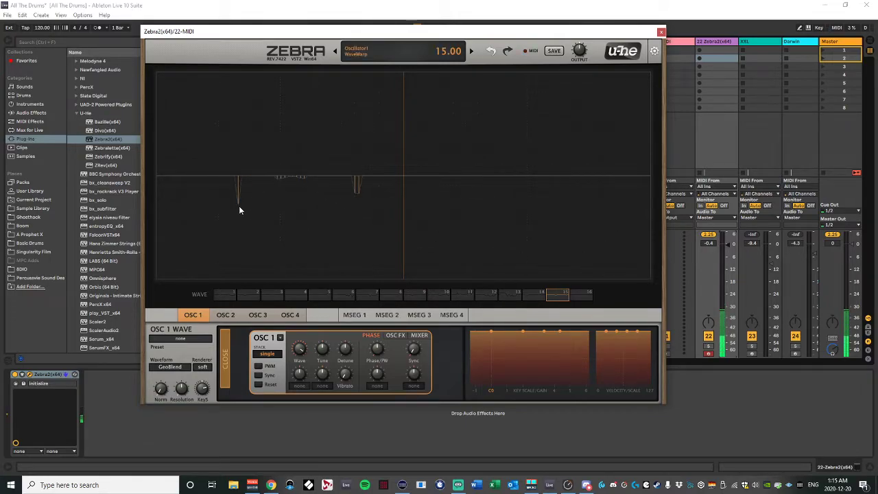
pyautogui.moveTo(226, 169)
pyautogui.mouseDown()
pyautogui.moveTo(269, 184)
pyautogui.moveTo(321, 177)
pyautogui.mouseUp()
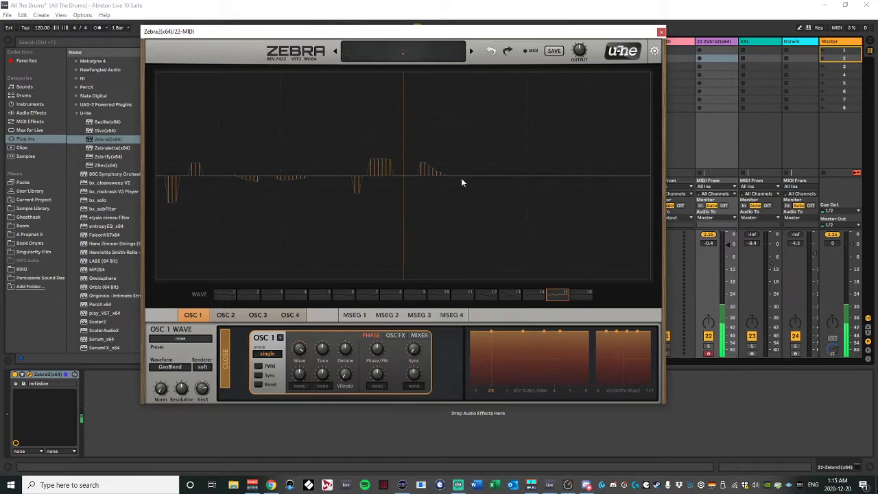
pyautogui.click(590, 292)
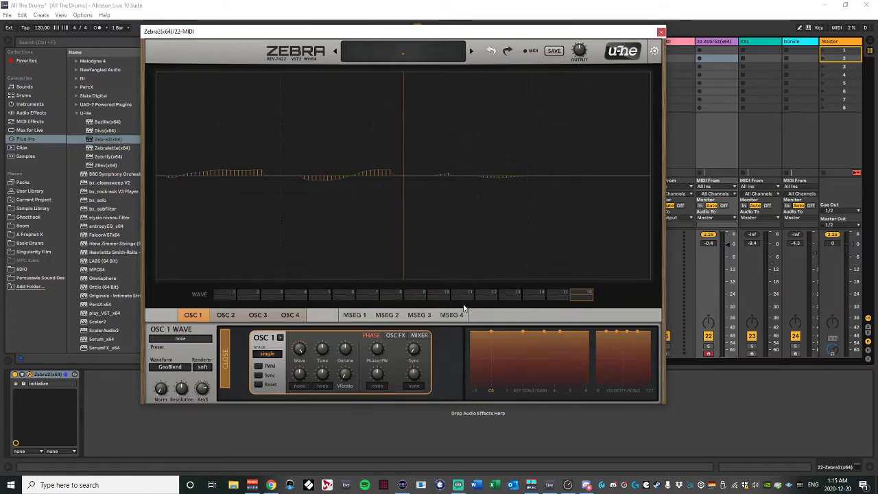
# - Set OSC 1's Stack to eleven voices and close the full-size wave editor
pyautogui.click(225, 352)
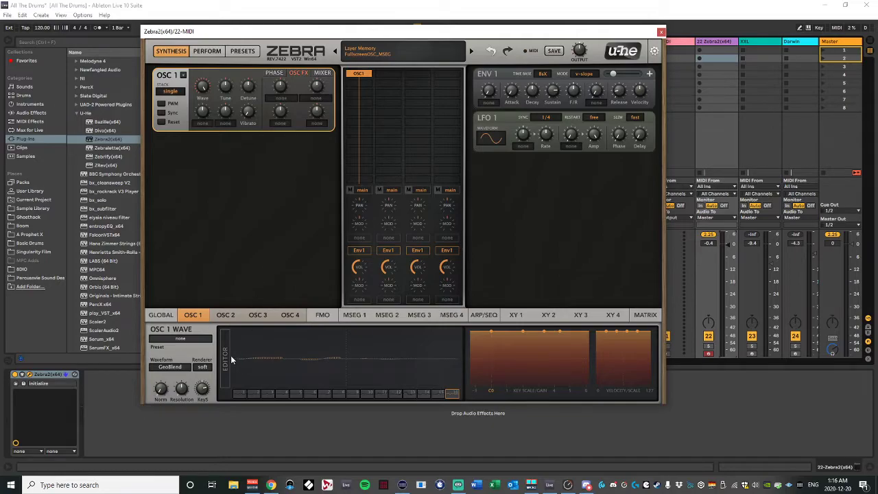
pyautogui.click(227, 358)
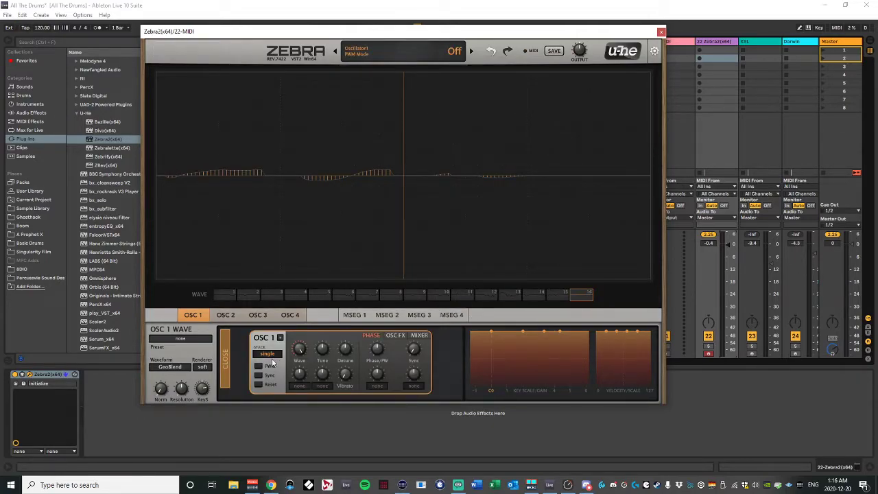
pyautogui.click(224, 357)
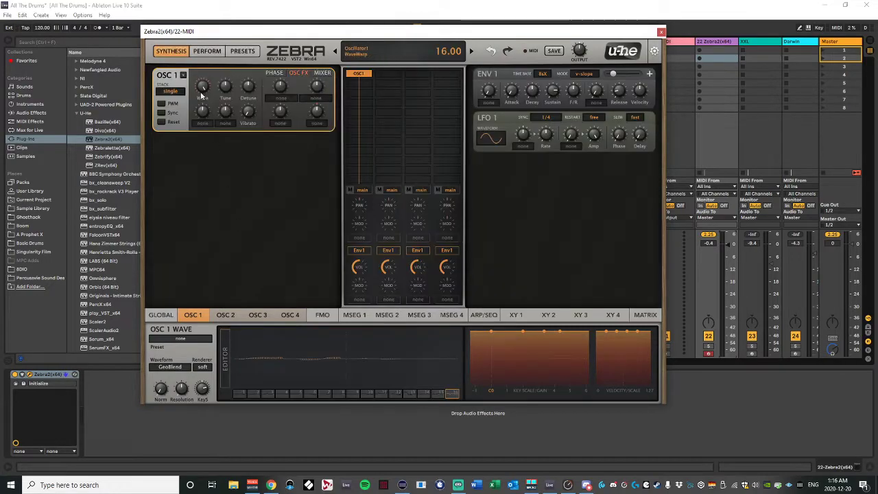
pyautogui.click(225, 356)
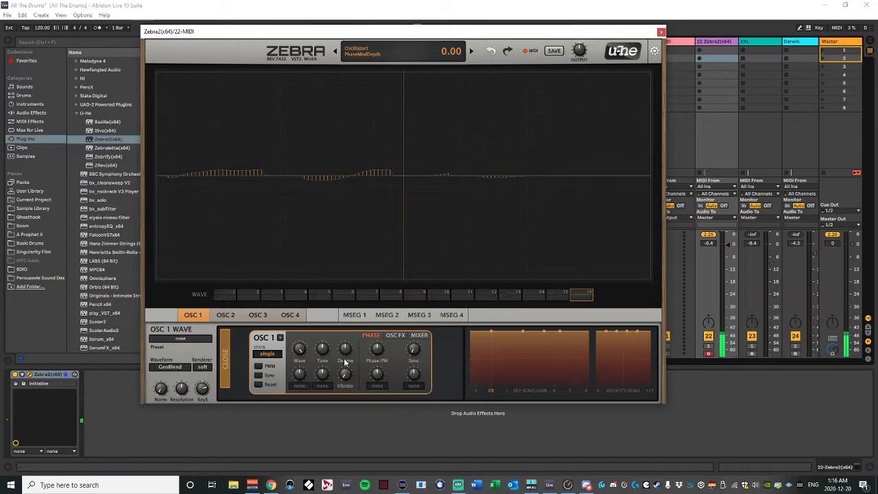
pyautogui.click(268, 353)
pyautogui.click(290, 388)
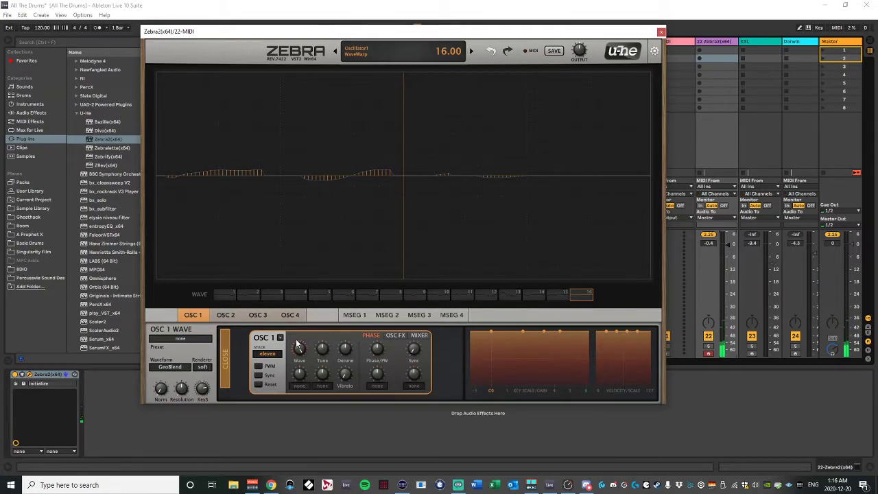
pyautogui.click(229, 360)
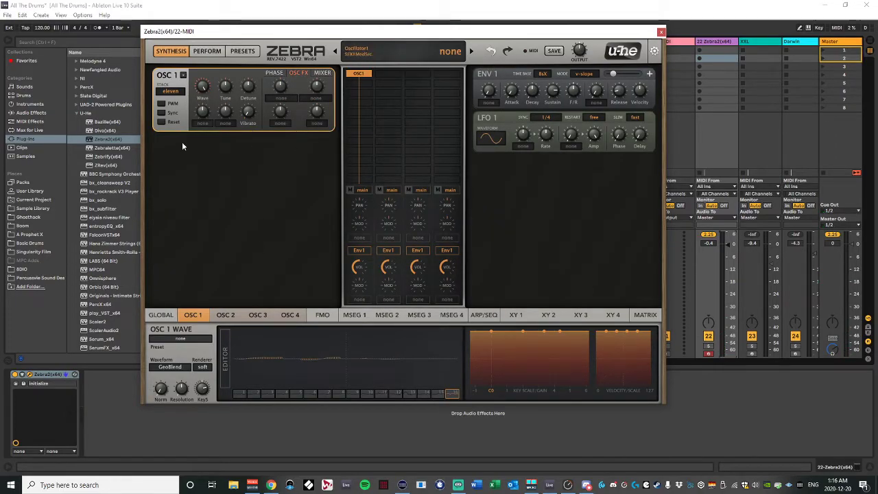
# - Load Odd for Even into OSC 1's first spectral FX slot and Expander into the second
pyautogui.click(281, 98)
pyautogui.click(300, 126)
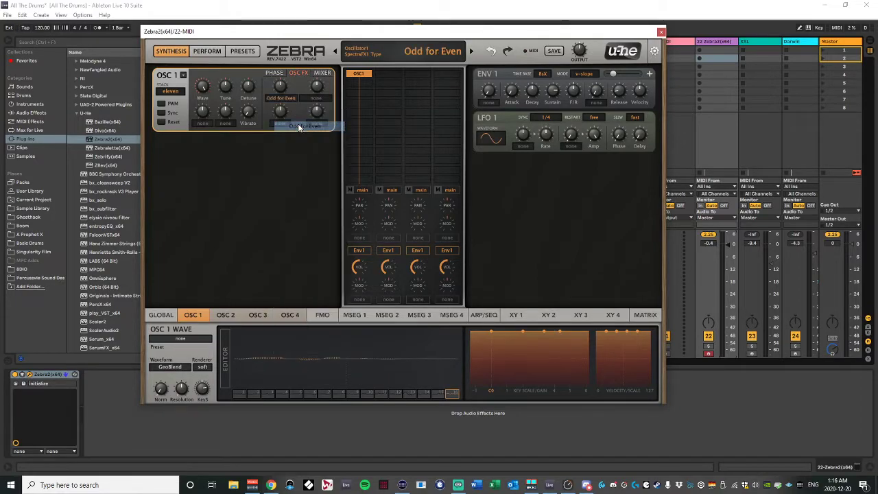
pyautogui.click(316, 98)
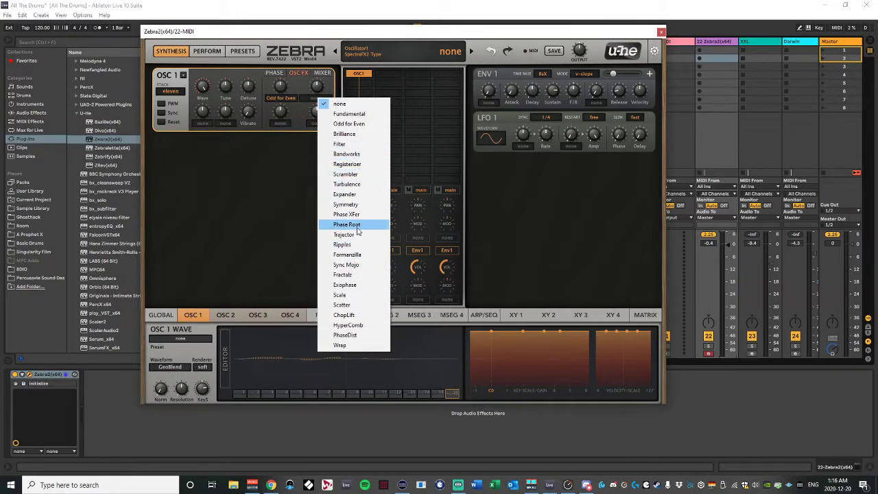
pyautogui.click(345, 194)
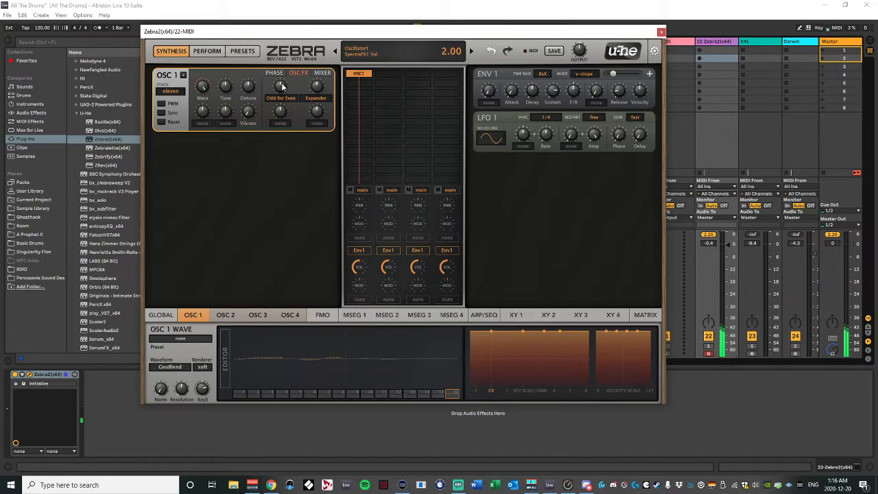
# - Set the Odd for Even amount to 64 and raise OSC 1's mix volume to about 99.5
pyautogui.moveTo(282, 85); pyautogui.dragTo(321, 93)
pyautogui.moveTo(281, 83); pyautogui.dragTo(321, 87)
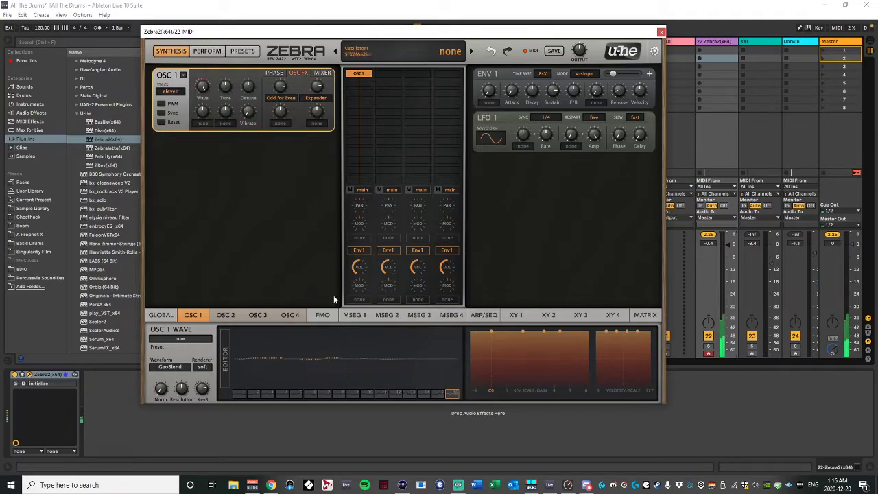
pyautogui.moveTo(358, 268); pyautogui.dragTo(373, 218)
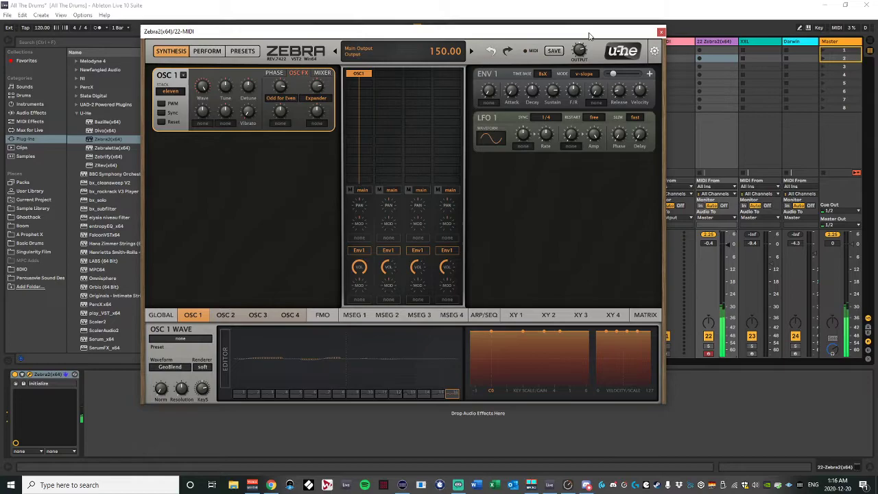
# - Raise the Output knob to 200 and sweep OSC 1's Wave knob down to about 1.70
pyautogui.scroll(5, 588, 35)
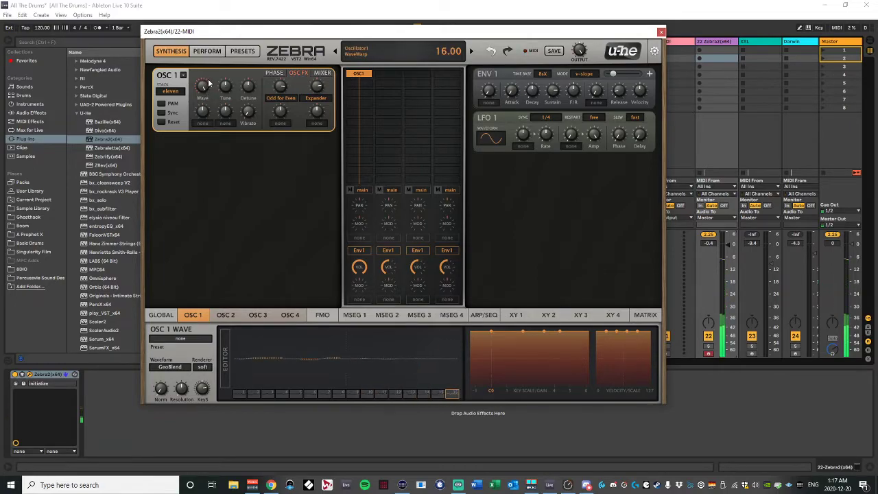
pyautogui.moveTo(209, 83)
pyautogui.mouseDown()
pyautogui.moveTo(217, 149)
pyautogui.moveTo(247, 86)
pyautogui.moveTo(244, 151)
pyautogui.moveTo(209, 89)
pyautogui.moveTo(220, 42)
pyautogui.moveTo(218, 96)
pyautogui.moveTo(205, 85)
pyautogui.moveTo(208, 71)
pyautogui.moveTo(207, 96)
pyautogui.mouseUp()
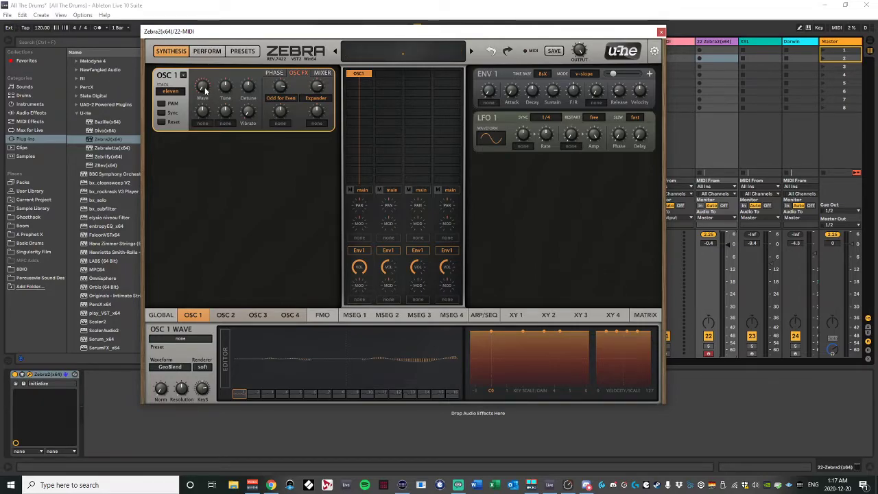
# - Assign MMap1 as the modulation source for OSC 1's wave position
pyautogui.rightClick(204, 90)
pyautogui.click(193, 167)
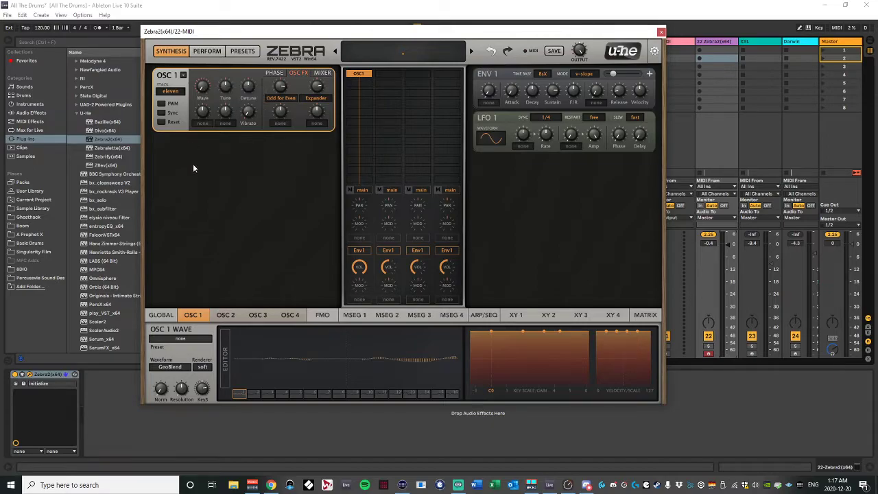
pyautogui.click(199, 121)
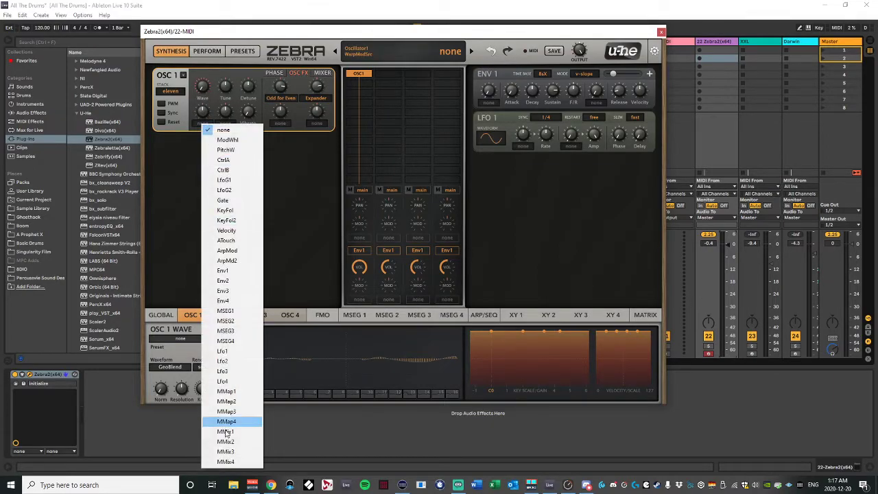
pyautogui.click(228, 391)
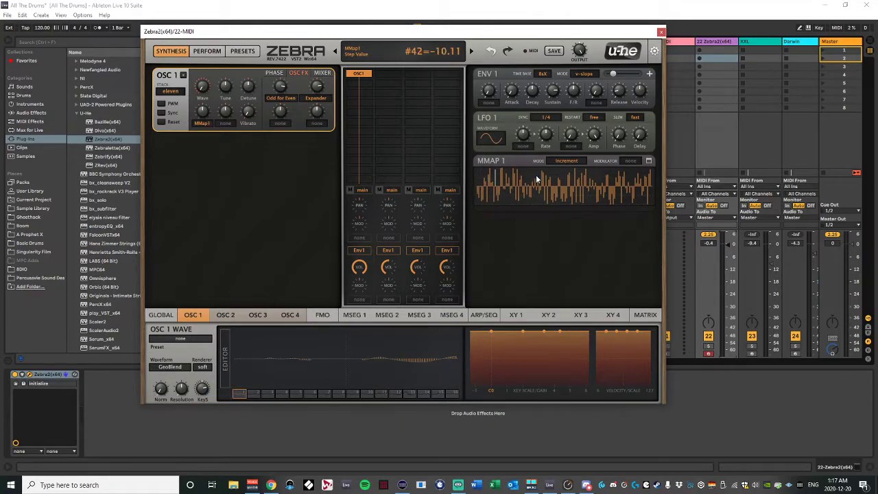
# - Redraw the MMAP 1 steps into a smooth, gently rolling double-hump curve
pyautogui.moveTo(520, 189); pyautogui.dragTo(587, 182)
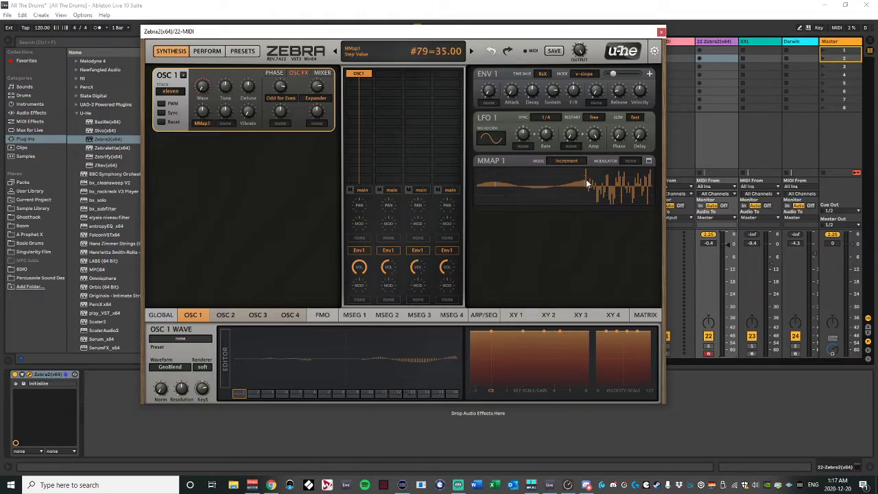
pyautogui.moveTo(647, 198)
pyautogui.mouseDown()
pyautogui.moveTo(656, 197)
pyautogui.moveTo(599, 183)
pyautogui.mouseUp()
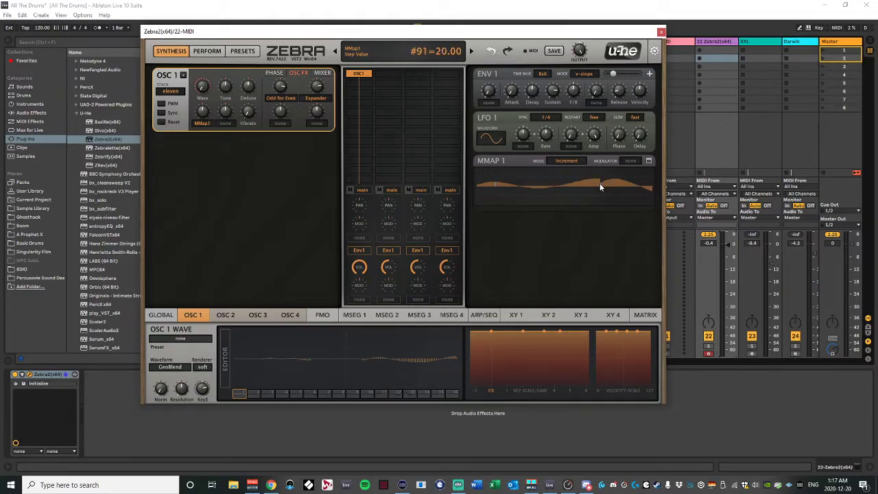
pyautogui.moveTo(481, 203)
pyautogui.mouseDown()
pyautogui.moveTo(521, 179)
pyautogui.moveTo(570, 178)
pyautogui.mouseUp()
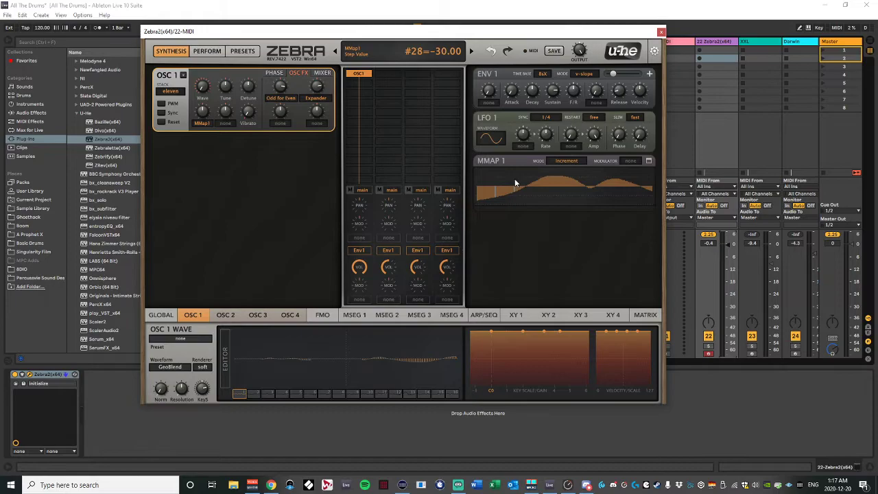
# - Drive MMAP 1 from Env2 in Map Smooth mode and raise Env 2's attack to about 61.50
pyautogui.click(627, 160)
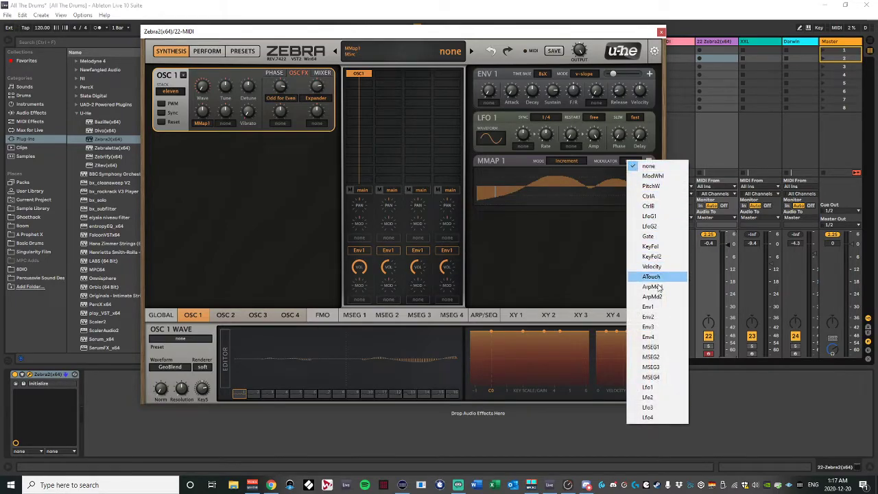
pyautogui.click(653, 316)
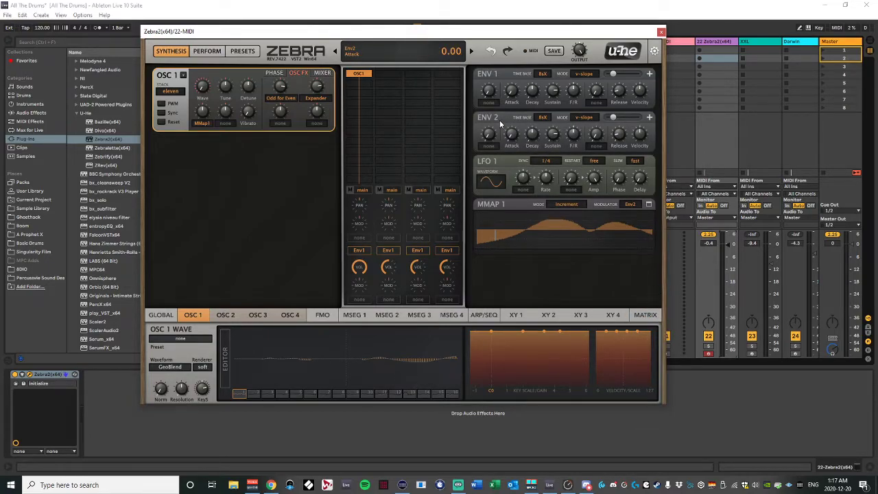
pyautogui.click(567, 204)
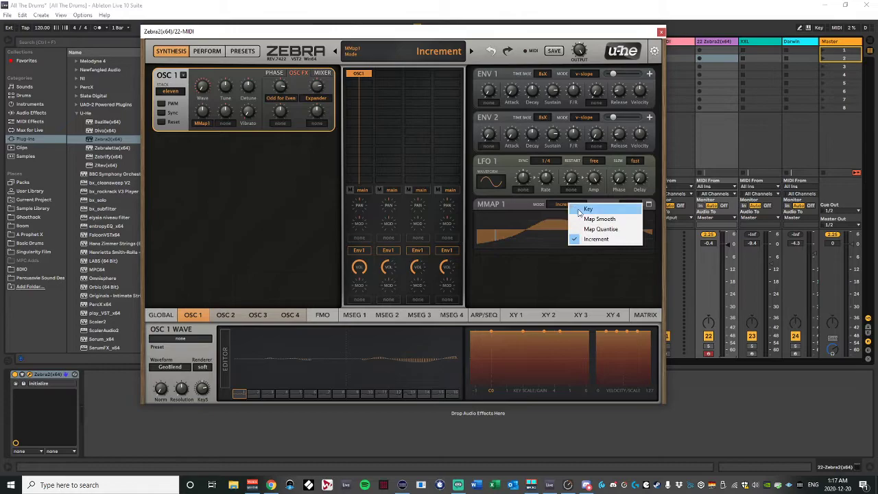
pyautogui.click(587, 219)
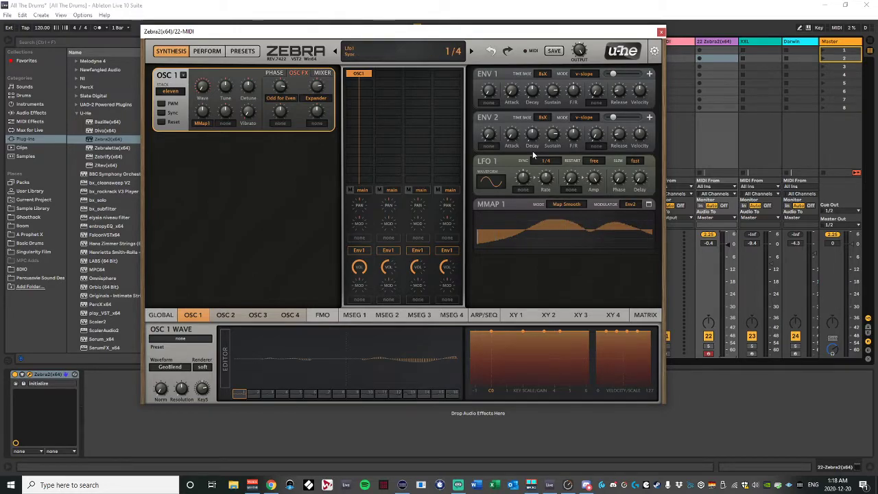
pyautogui.moveTo(513, 142); pyautogui.dragTo(518, 94)
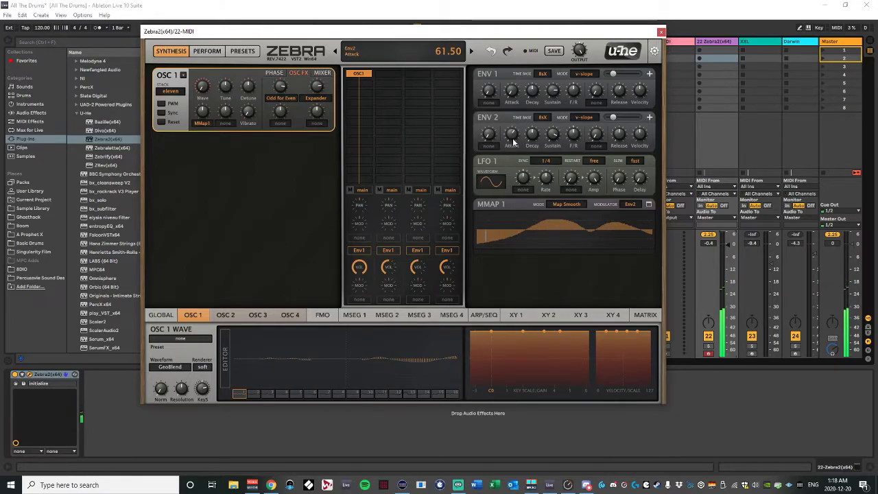
# - Set Env 2 to the 16sX time base with attack about 72 and decay about 70.50
pyautogui.moveTo(513, 141); pyautogui.dragTo(519, 128)
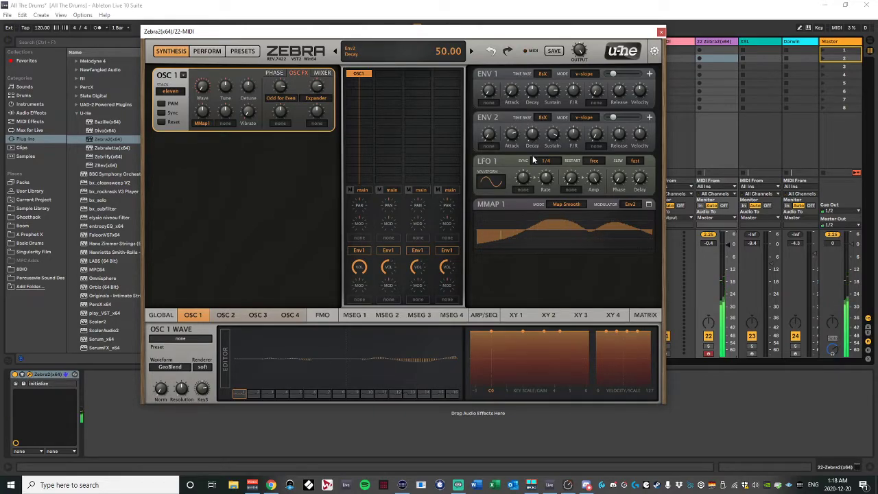
pyautogui.click(542, 117)
pyautogui.click(558, 134)
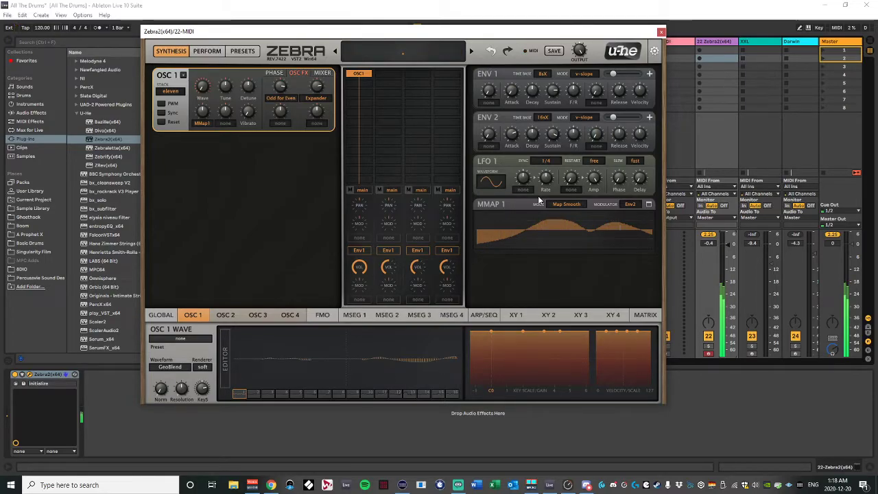
pyautogui.moveTo(535, 129); pyautogui.dragTo(540, 116)
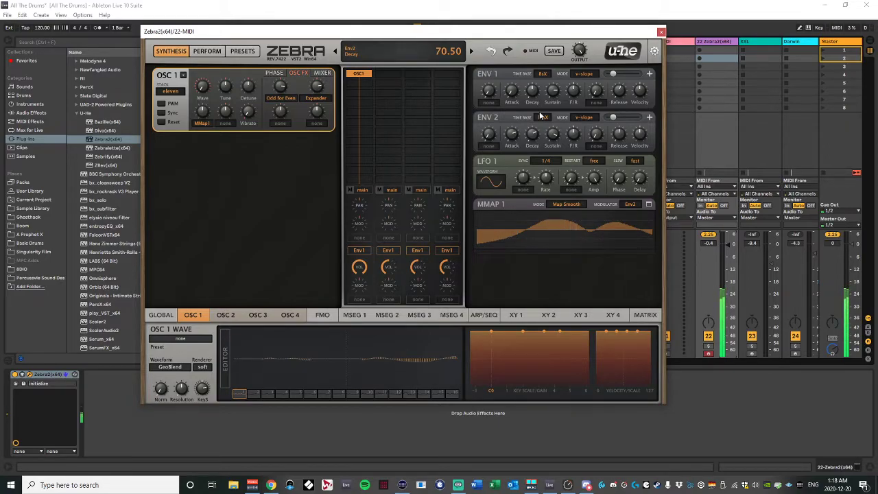
pyautogui.click(541, 117)
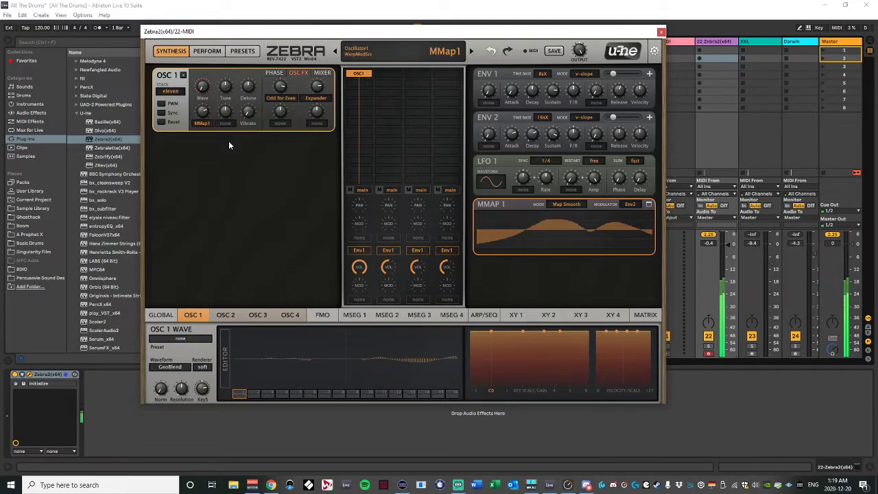
# - Redraw the MMap 1 steps into a flatter, undulating curve of bumps, one spike and flat stretches
pyautogui.moveTo(479, 232); pyautogui.dragTo(495, 229)
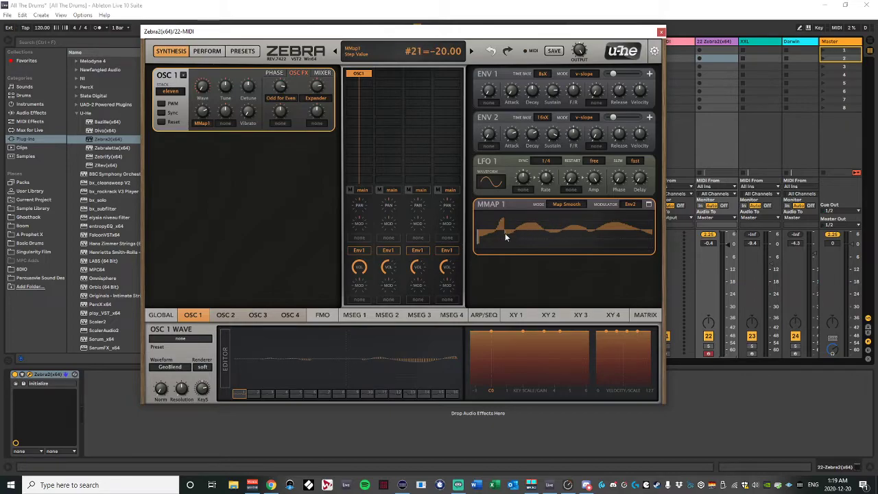
pyautogui.moveTo(505, 237); pyautogui.dragTo(476, 237)
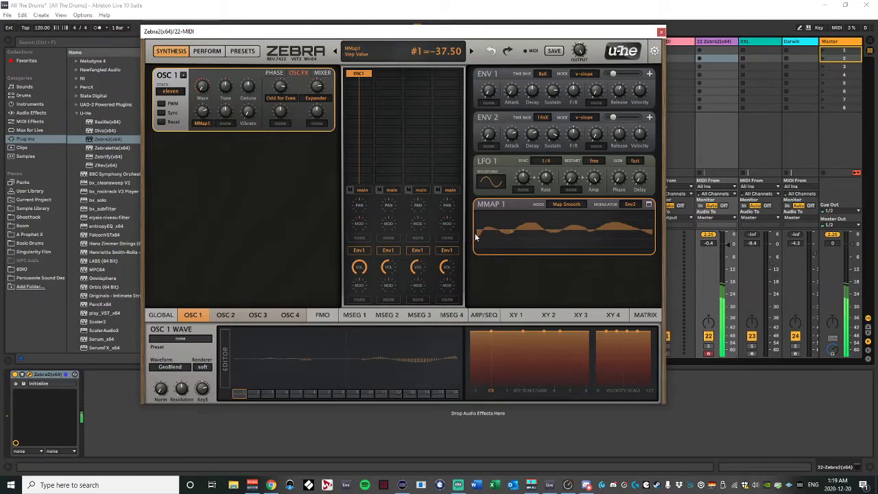
pyautogui.moveTo(529, 223)
pyautogui.mouseDown()
pyautogui.moveTo(626, 235)
pyautogui.moveTo(599, 233)
pyautogui.mouseUp()
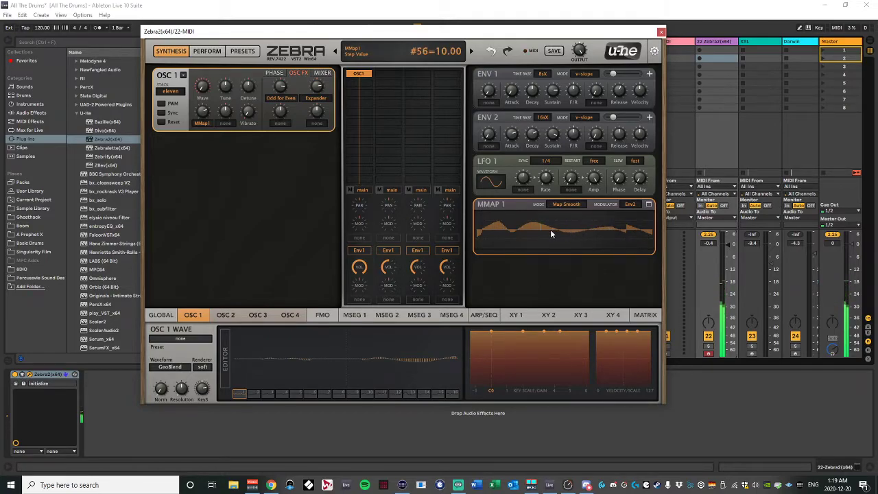
pyautogui.moveTo(505, 219)
pyautogui.mouseDown()
pyautogui.moveTo(484, 232)
pyautogui.moveTo(494, 221)
pyautogui.moveTo(524, 234)
pyautogui.mouseUp()
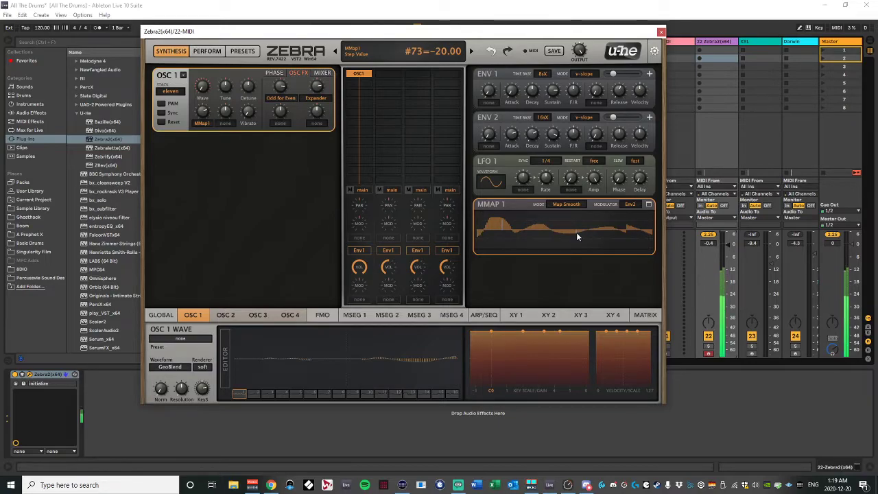
pyautogui.moveTo(522, 229); pyautogui.dragTo(510, 227)
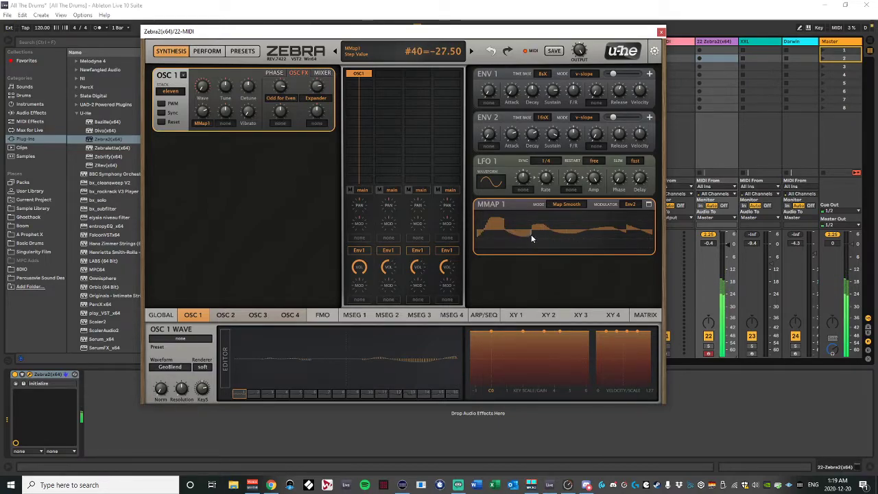
pyautogui.moveTo(517, 218); pyautogui.dragTo(516, 221)
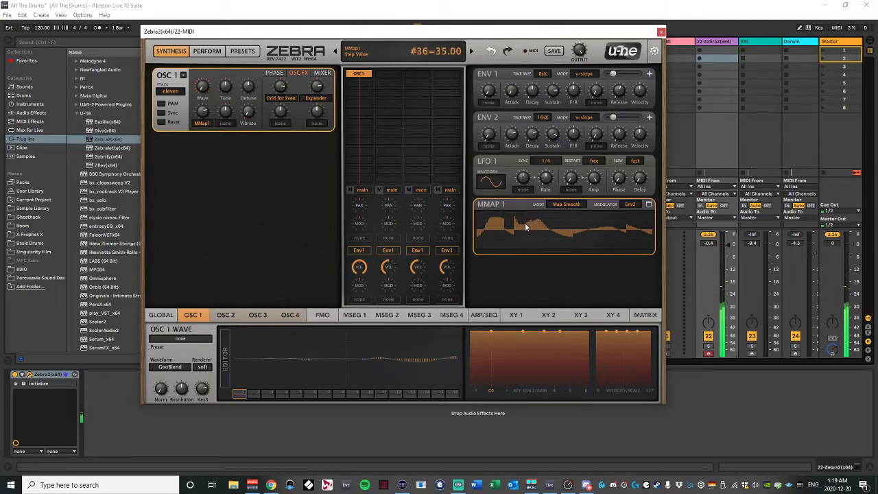
pyautogui.moveTo(480, 229); pyautogui.dragTo(505, 225)
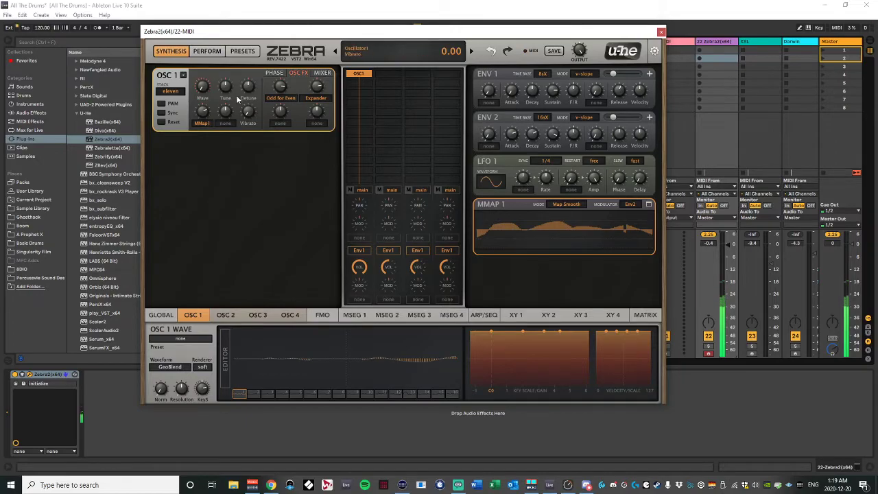
# - Set OSC 1 wave position to 5.50, carve a dip into MMap 1, and tune OSC 1 to -12
pyautogui.moveTo(202, 86); pyautogui.dragTo(202, 63)
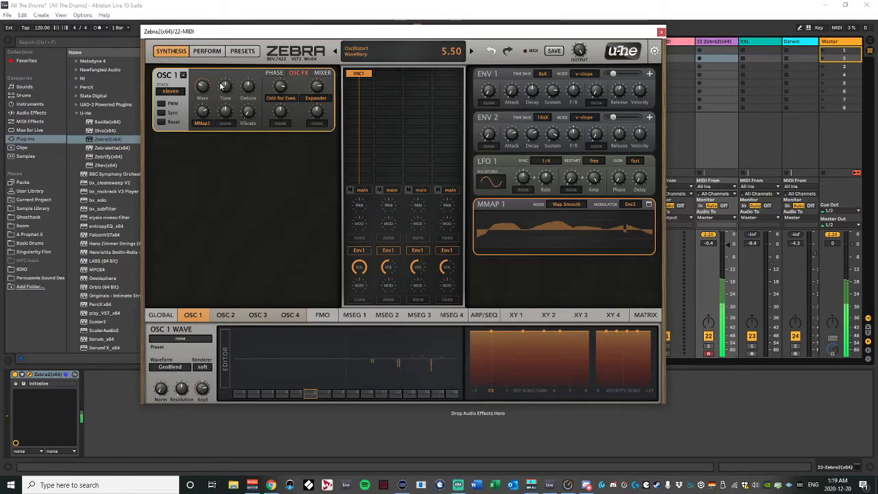
pyautogui.moveTo(488, 236)
pyautogui.mouseDown()
pyautogui.moveTo(521, 229)
pyautogui.moveTo(577, 234)
pyautogui.moveTo(607, 227)
pyautogui.moveTo(534, 225)
pyautogui.moveTo(528, 238)
pyautogui.moveTo(513, 238)
pyautogui.moveTo(475, 225)
pyautogui.moveTo(477, 240)
pyautogui.moveTo(500, 248)
pyautogui.mouseUp()
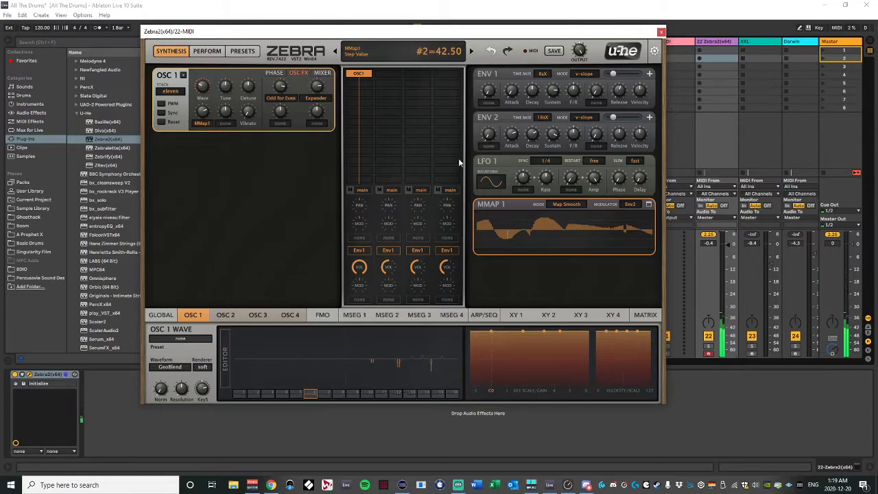
pyautogui.moveTo(228, 94); pyautogui.dragTo(229, 98)
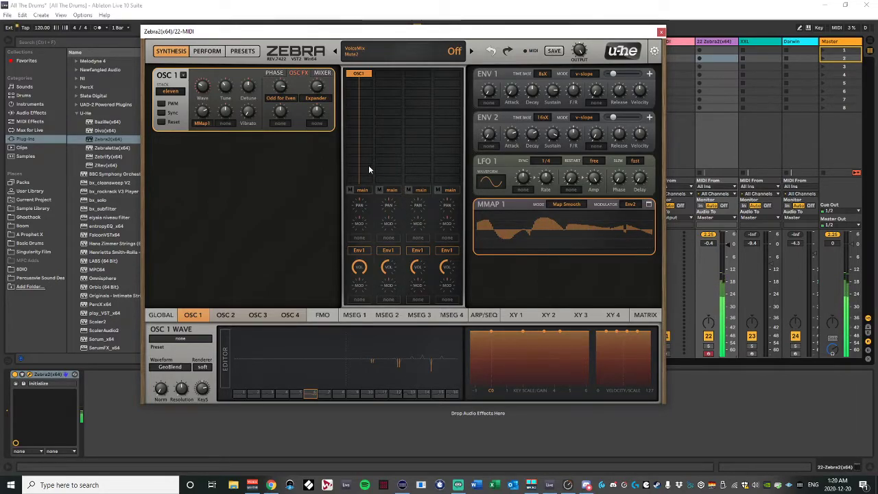
# - Set the Expander amount to 28 and assign MMap1 as its modulator at about -42 depth
pyautogui.moveTo(325, 93); pyautogui.dragTo(317, 84)
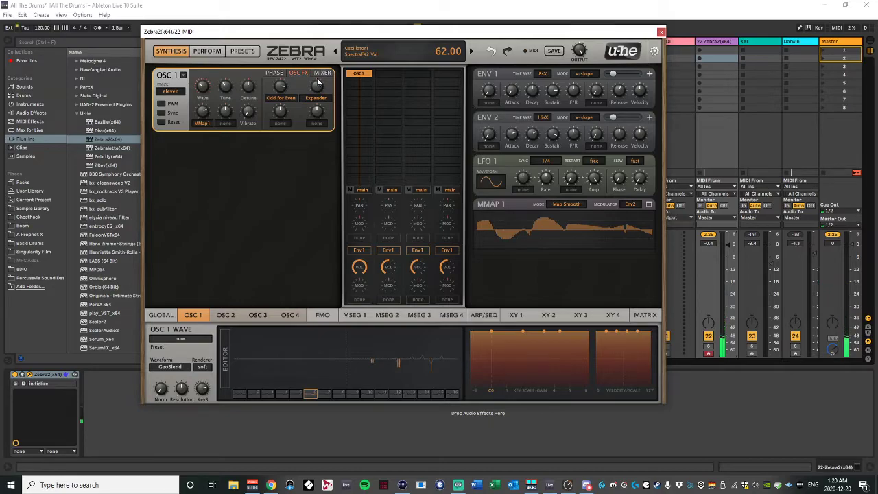
pyautogui.click(317, 123)
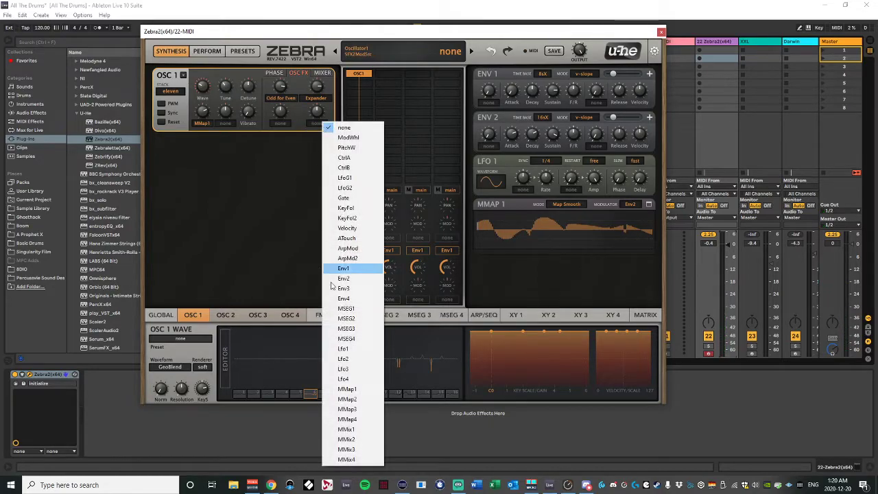
pyautogui.click(348, 390)
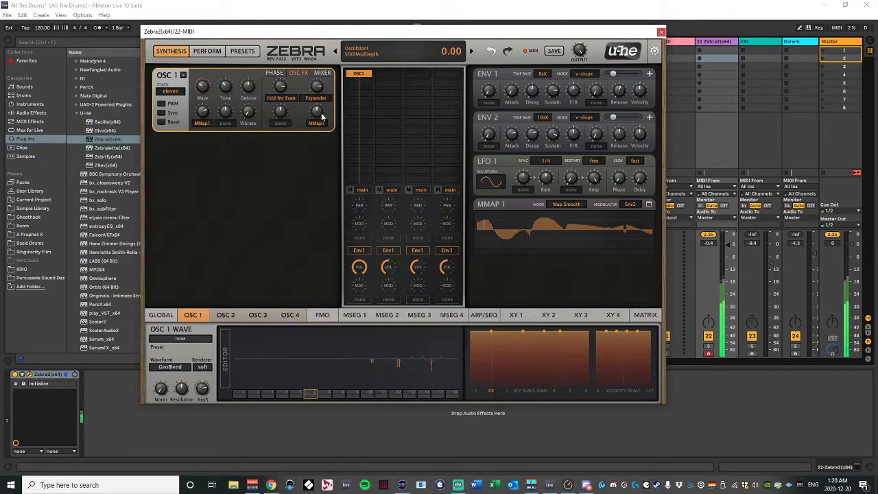
pyautogui.moveTo(320, 115); pyautogui.dragTo(319, 100)
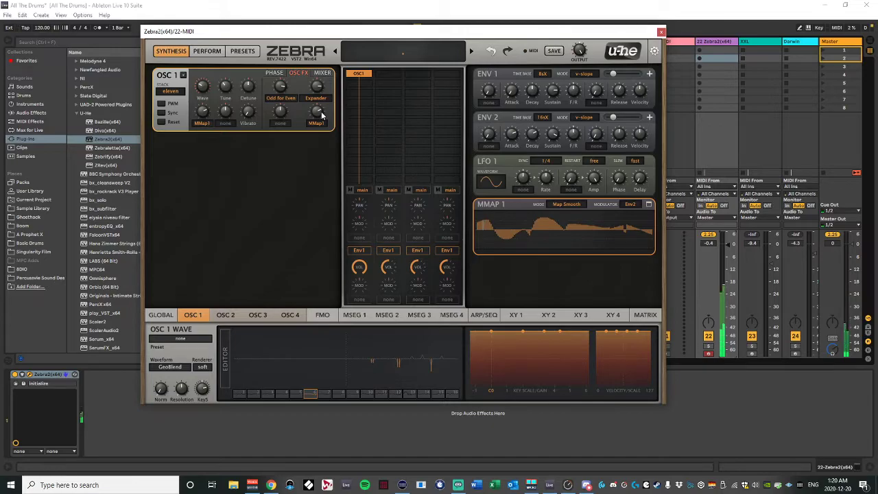
pyautogui.moveTo(319, 114); pyautogui.dragTo(319, 134)
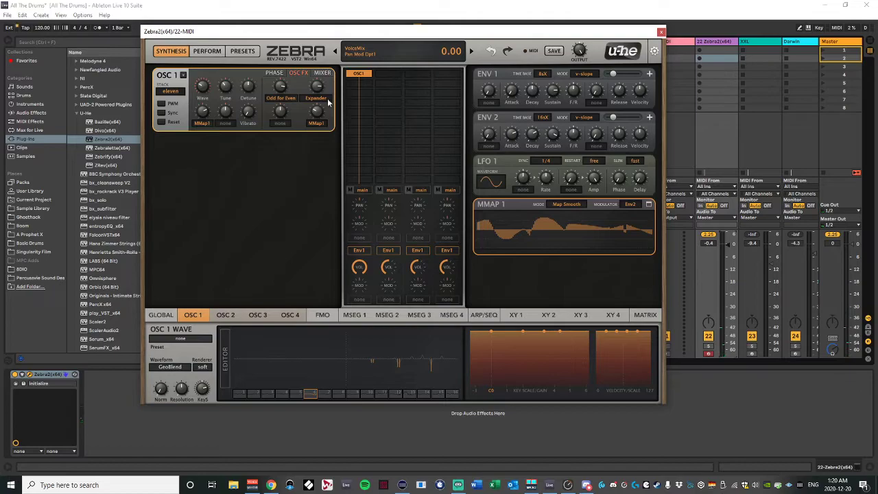
# - Insert a Dist1 distortion and an XMF1 filter into OSC 1's signal path
pyautogui.click(364, 88)
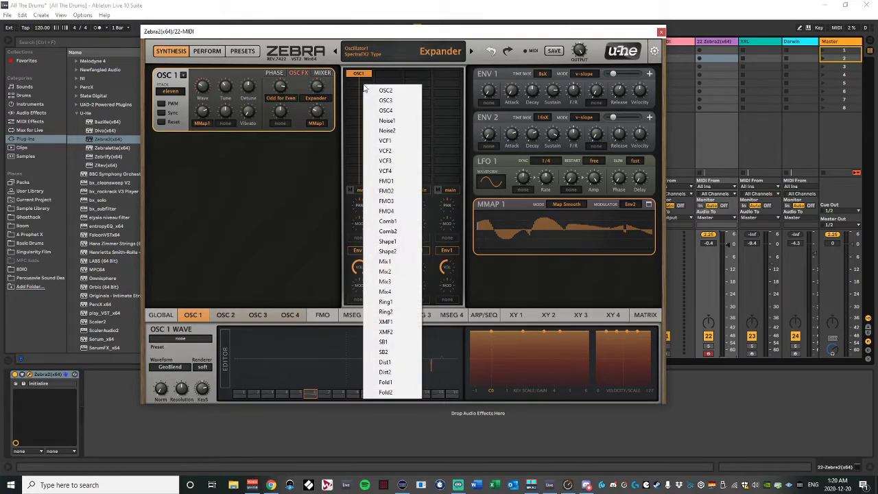
pyautogui.click(385, 362)
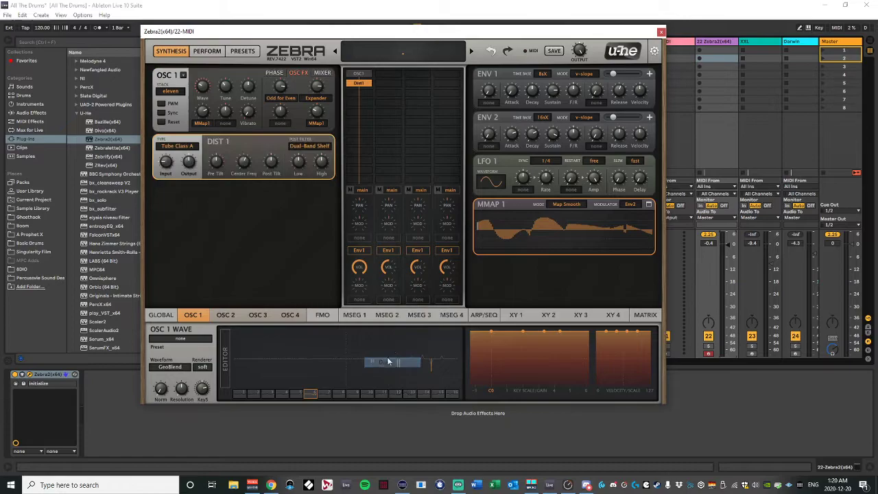
pyautogui.click(368, 97)
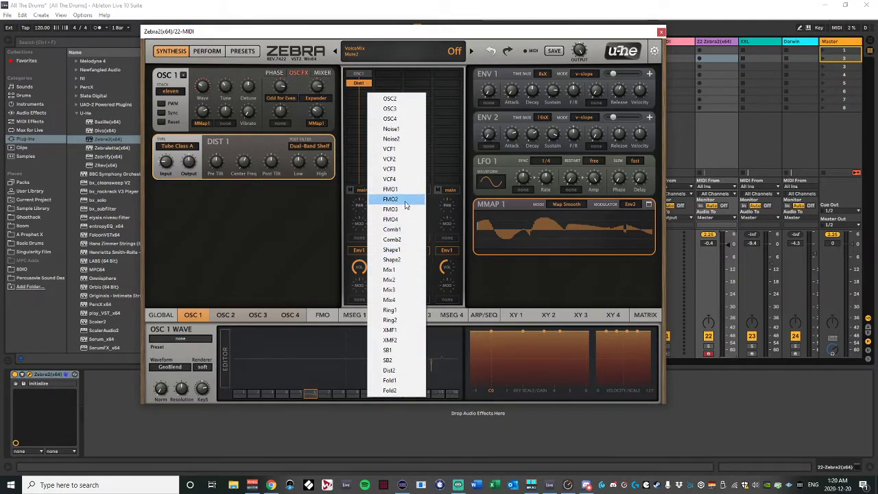
pyautogui.click(395, 330)
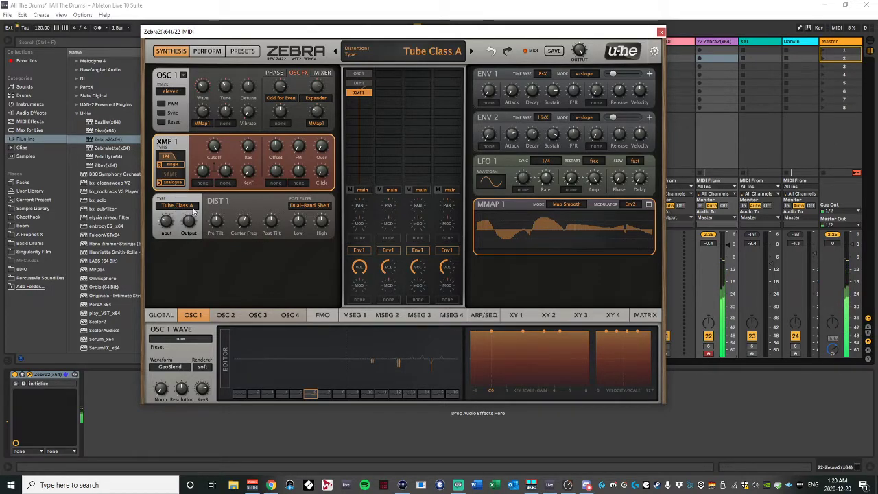
# - Remove the Dist1 module and load Fold1 into its emptied slot
pyautogui.click(359, 83)
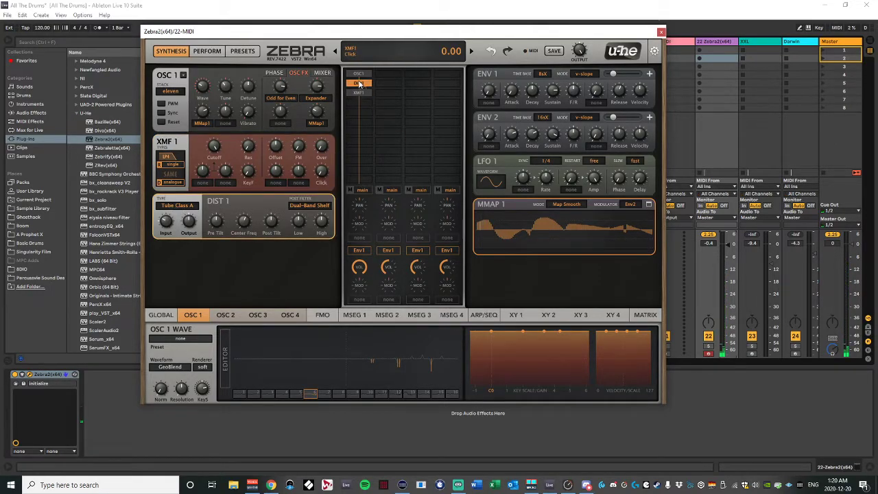
pyautogui.click(368, 112)
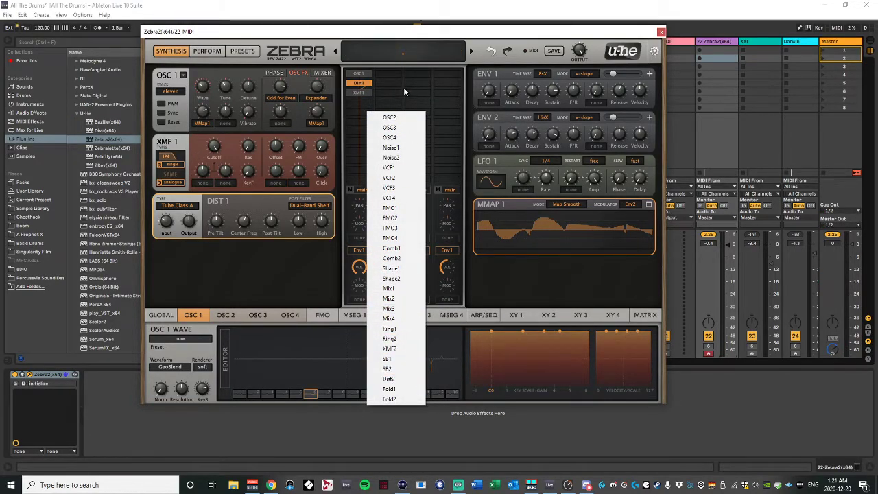
pyautogui.click(405, 91)
pyautogui.rightClick(360, 83)
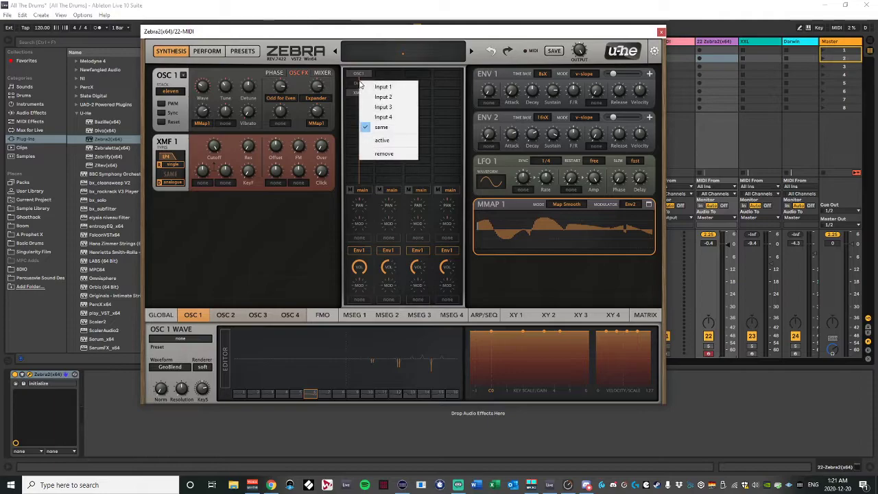
pyautogui.click(381, 153)
pyautogui.click(364, 84)
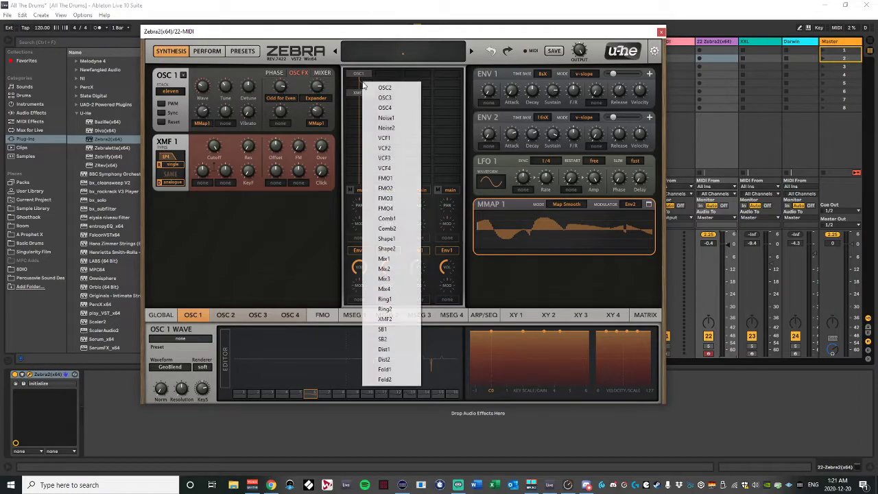
pyautogui.click(387, 368)
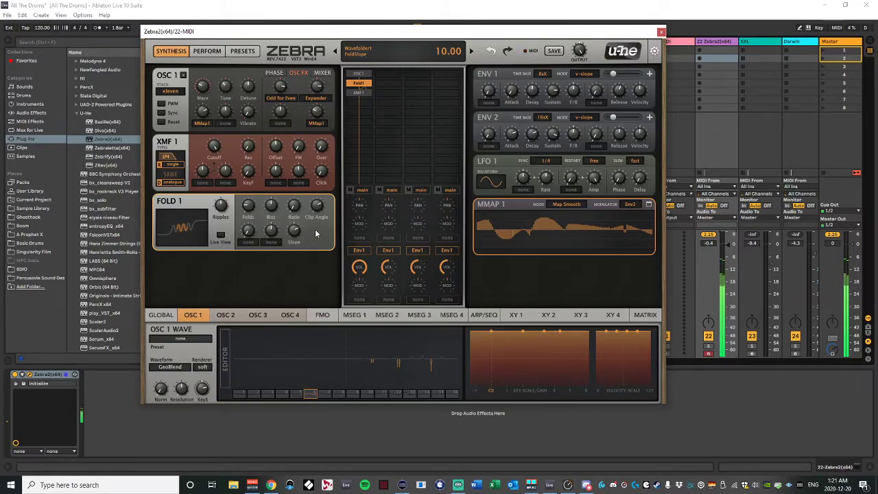
# - Set Fold 1 Bias to 62, XMF 1 Cutoff to 102, Overload to 10, and Env 1 Release to 40
pyautogui.moveTo(272, 205)
pyautogui.mouseDown()
pyautogui.moveTo(277, 194)
pyautogui.moveTo(278, 216)
pyautogui.moveTo(279, 203)
pyautogui.mouseUp()
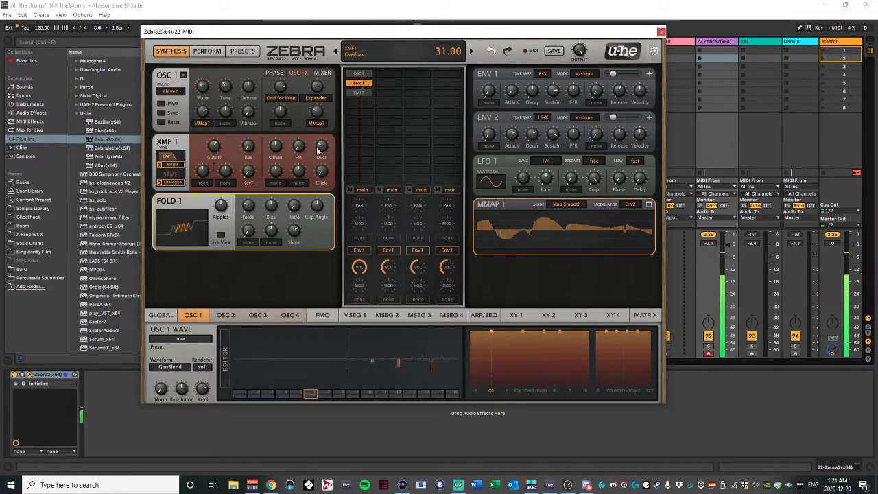
pyautogui.moveTo(216, 147)
pyautogui.mouseDown()
pyautogui.moveTo(224, 130)
pyautogui.moveTo(223, 139)
pyautogui.mouseUp()
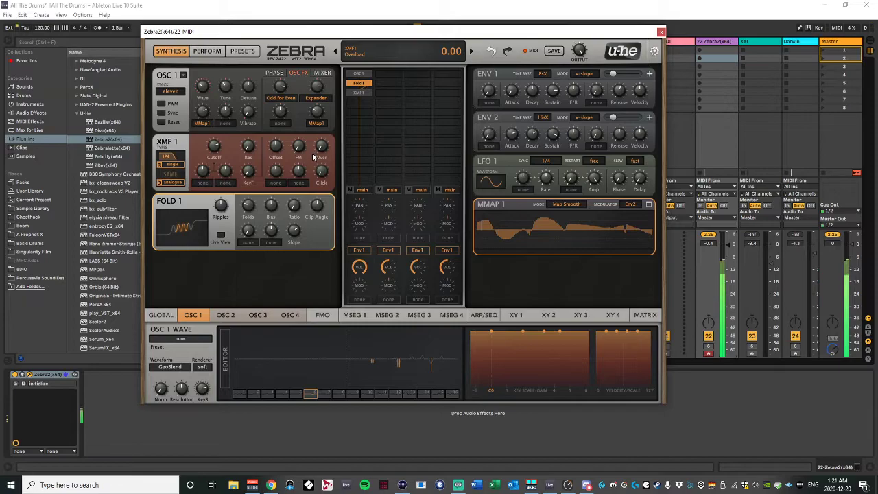
pyautogui.moveTo(318, 157); pyautogui.dragTo(329, 141)
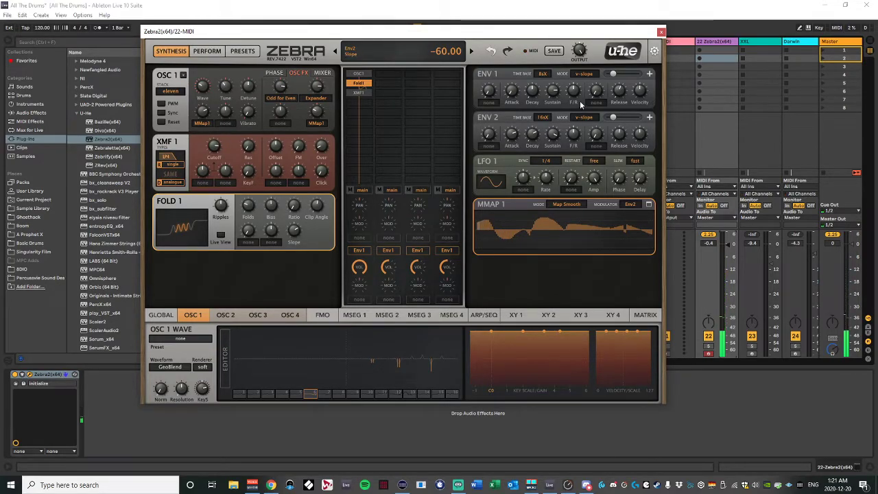
pyautogui.moveTo(615, 114); pyautogui.dragTo(621, 83)
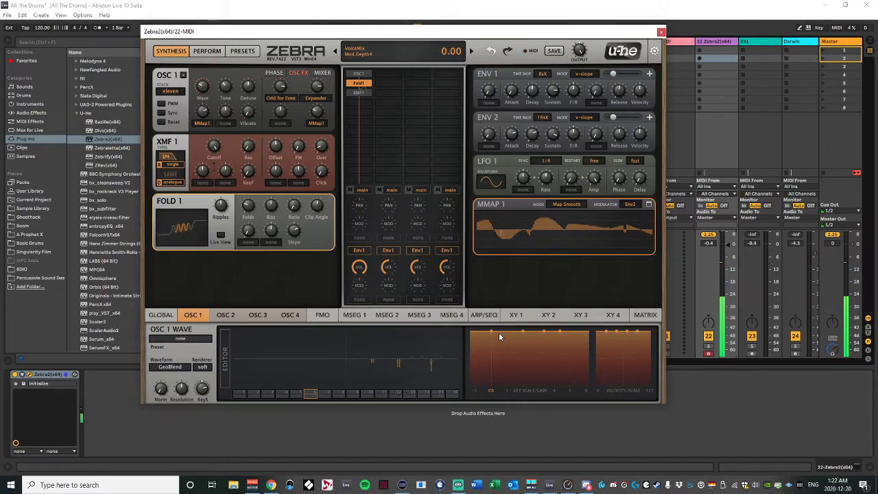
# - Remove the chorus effect from the Global page's FX slot
pyautogui.click(165, 316)
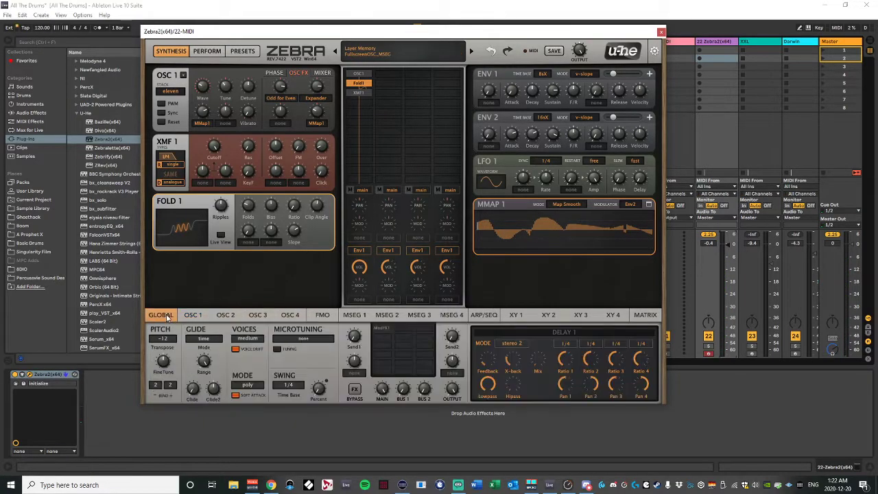
pyautogui.click(387, 326)
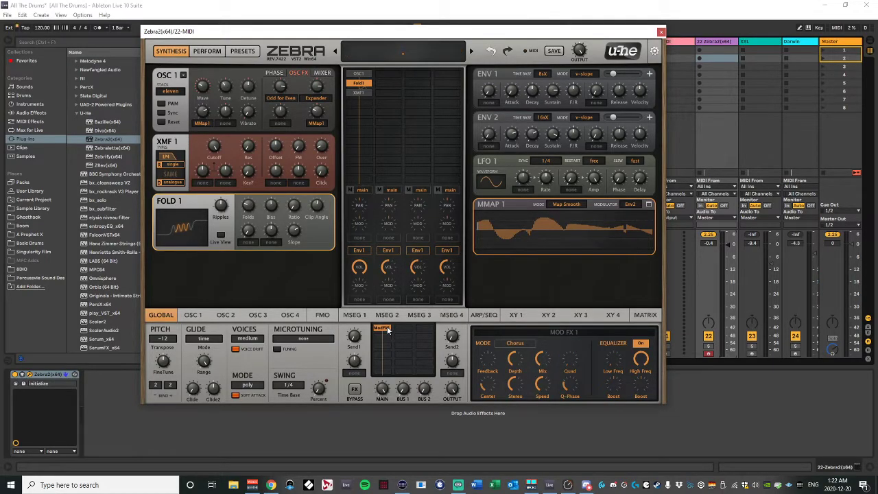
pyautogui.rightClick(387, 329)
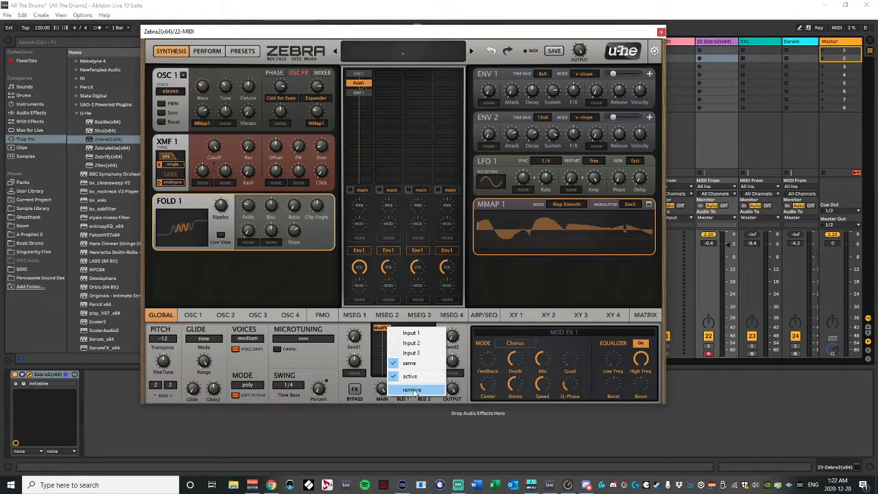
pyautogui.click(414, 390)
# - Load Rev1 into the first FX slot and Delay1 into the second
pyautogui.click(382, 328)
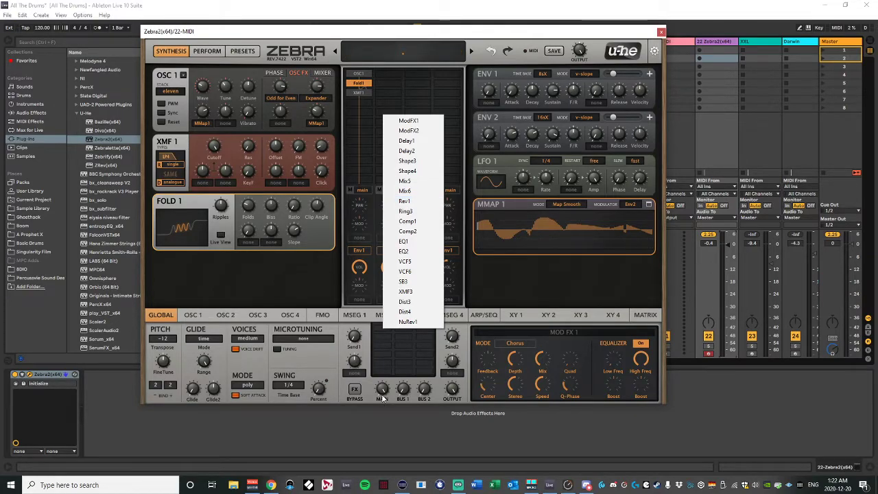
pyautogui.click(403, 357)
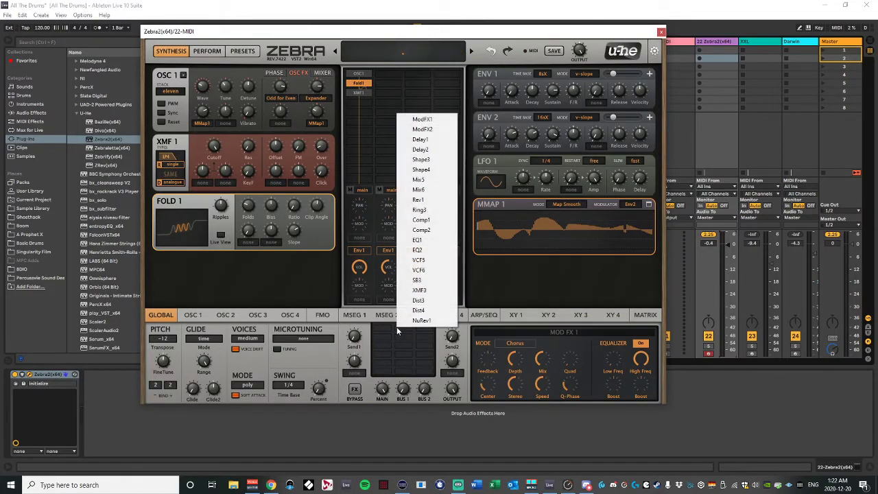
pyautogui.click(428, 201)
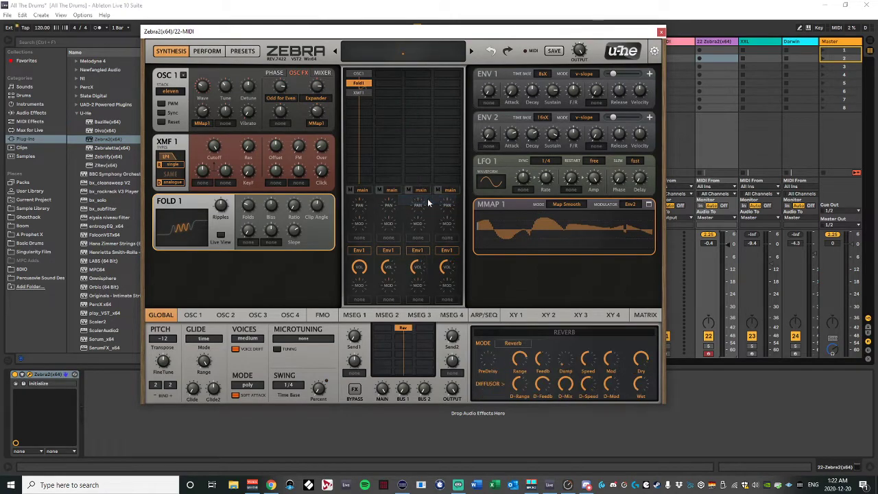
pyautogui.click(425, 328)
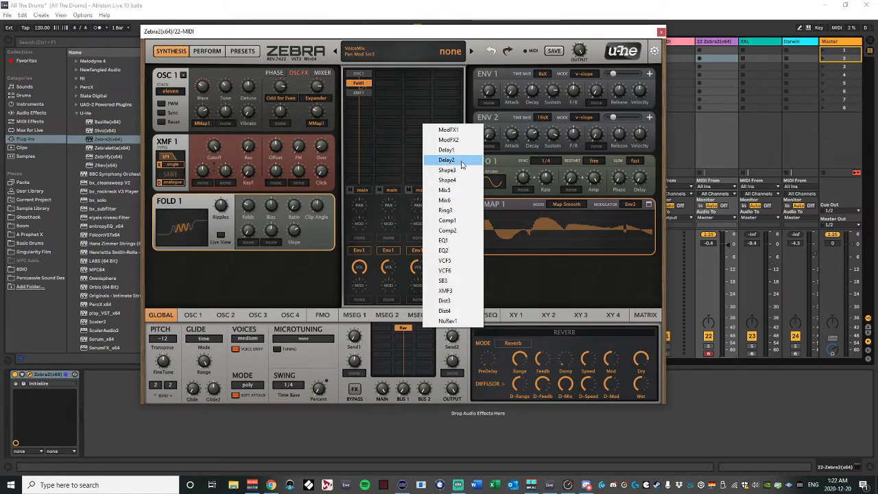
pyautogui.click(458, 151)
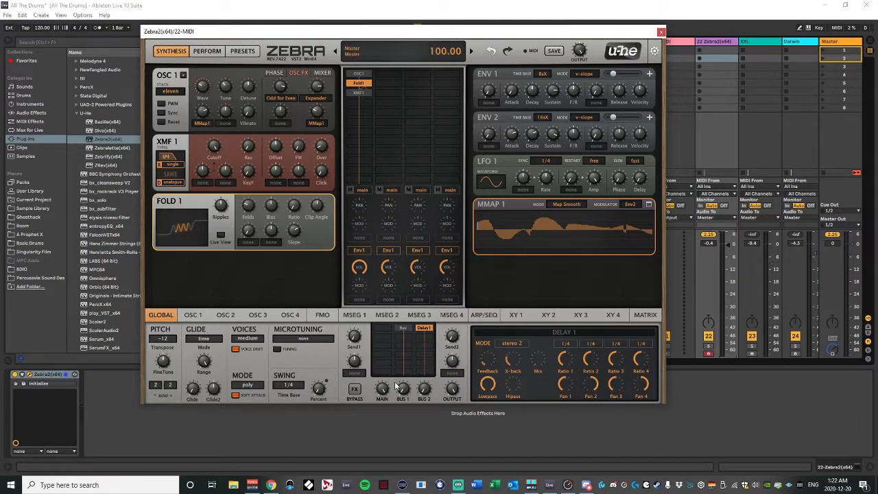
# - Review the Rev1 and Delay 1 settings without changing them
pyautogui.click(403, 328)
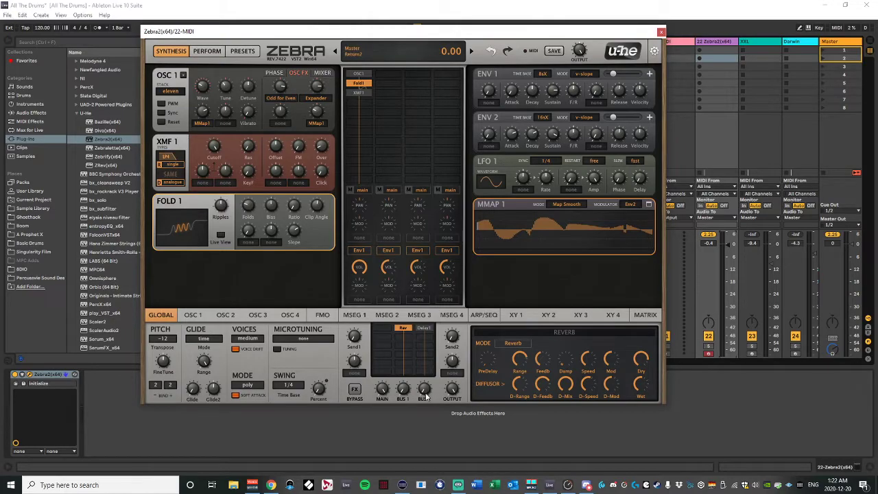
pyautogui.click(424, 329)
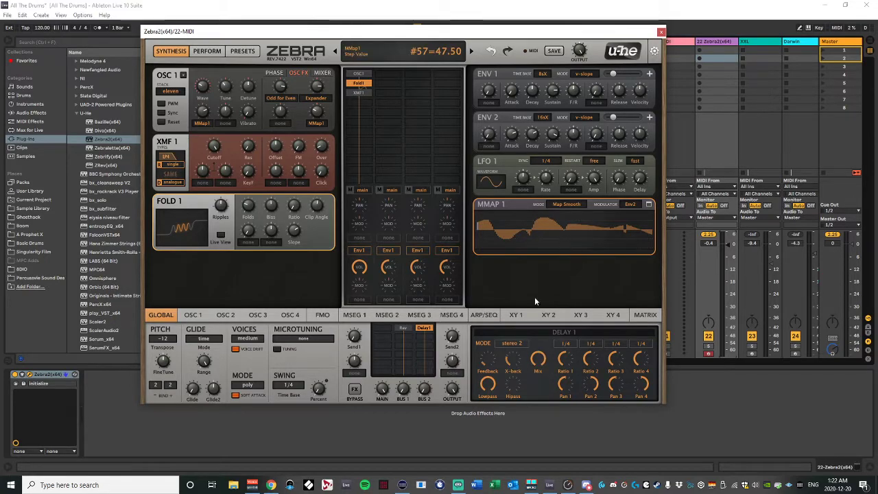
pyautogui.click(404, 327)
pyautogui.click(405, 328)
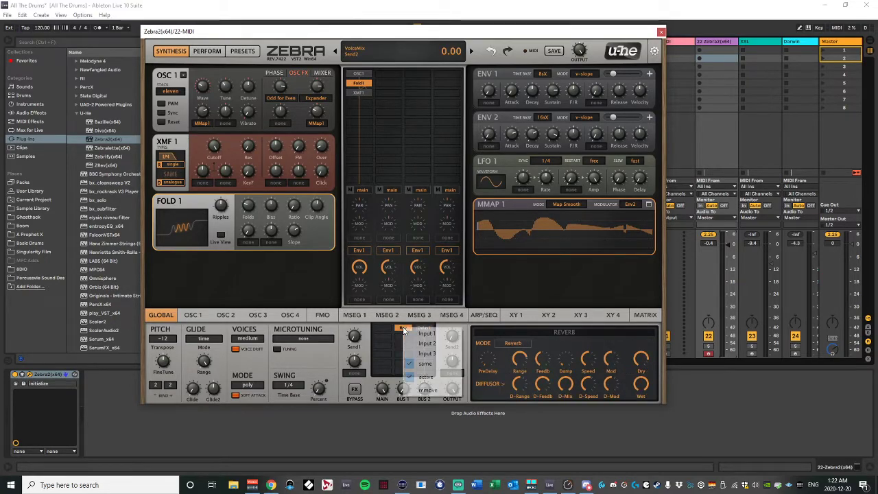
pyautogui.click(416, 335)
pyautogui.click(424, 331)
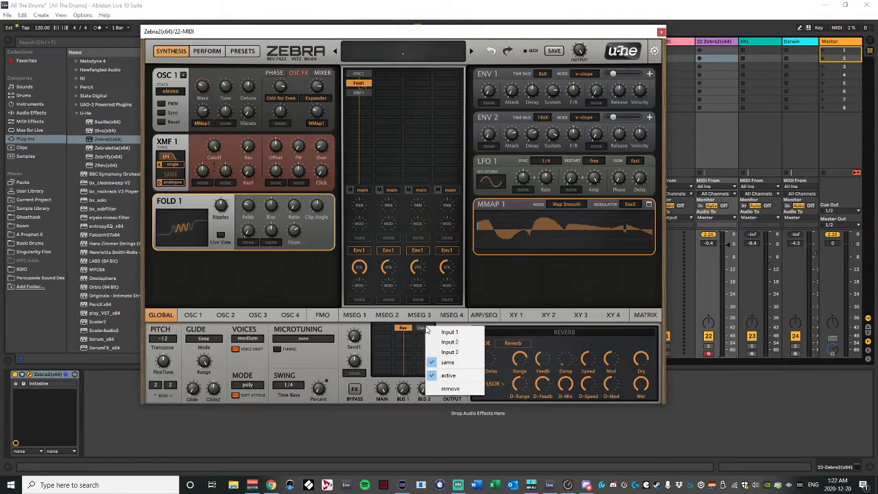
pyautogui.click(412, 360)
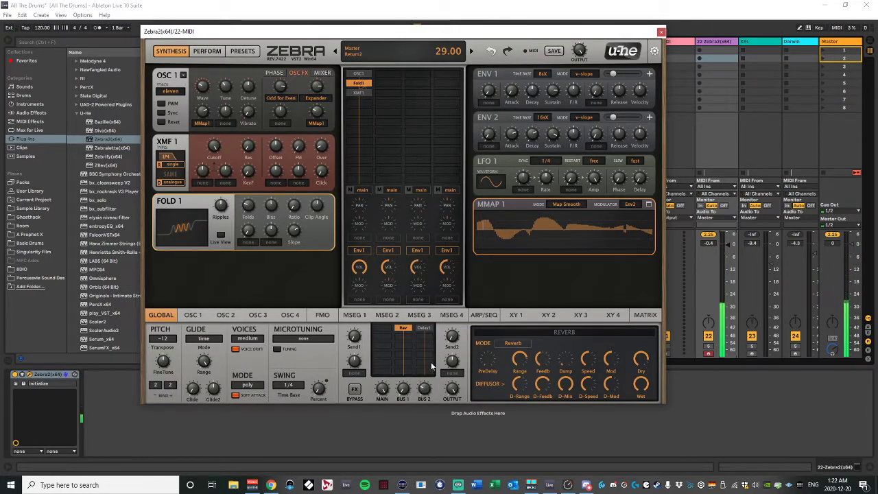
# - Raise the Bus 2 return level toward 43.50
pyautogui.moveTo(430, 373); pyautogui.dragTo(433, 358)
pyautogui.scroll(10, 425, 389)
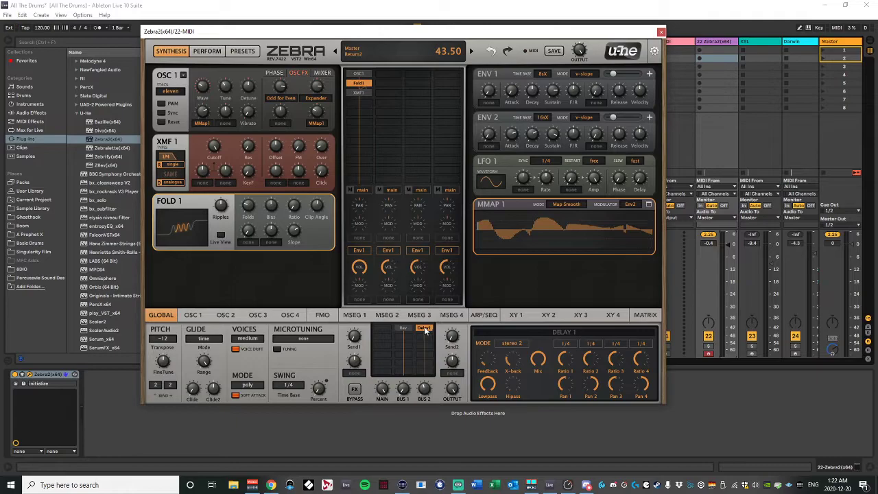
pyautogui.scroll(5, 408, 365)
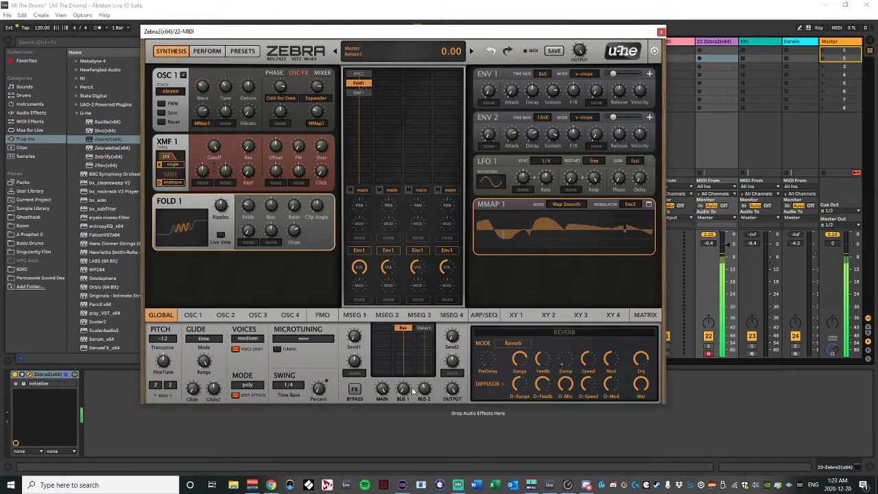
pyautogui.scroll(10, 412, 347)
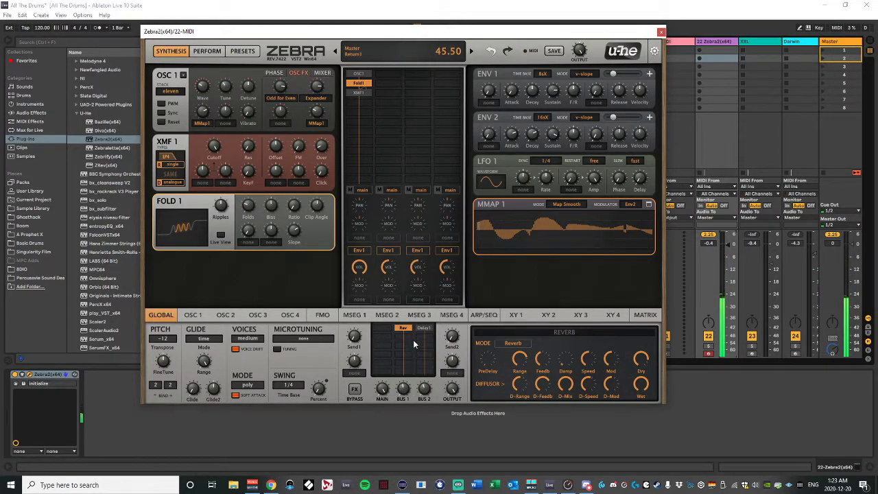
pyautogui.scroll(-2, 413, 340)
# - Set the Bus 1 return to 43.50 and redraw MMap 1's leftmost steps higher
pyautogui.moveTo(405, 389)
pyautogui.mouseDown()
pyautogui.moveTo(406, 411)
pyautogui.moveTo(403, 390)
pyautogui.mouseUp()
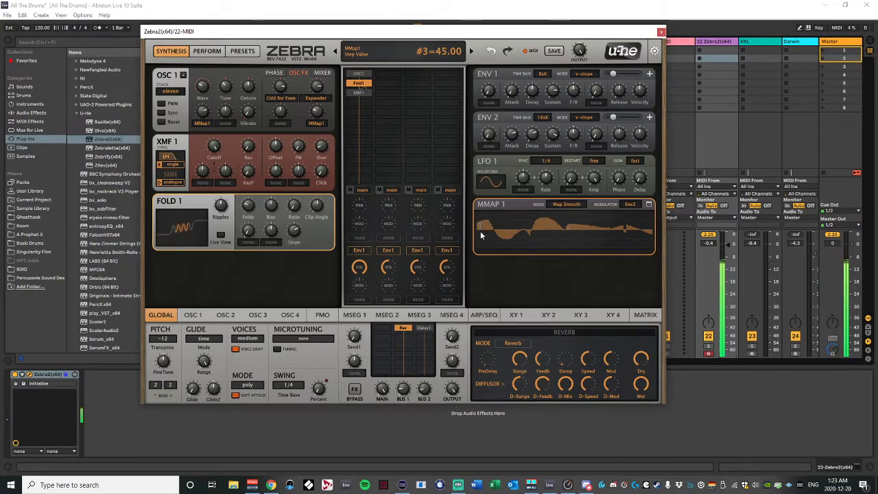
pyautogui.moveTo(480, 231)
pyautogui.mouseDown()
pyautogui.moveTo(542, 227)
pyautogui.moveTo(565, 245)
pyautogui.moveTo(524, 233)
pyautogui.moveTo(480, 235)
pyautogui.moveTo(556, 252)
pyautogui.moveTo(549, 231)
pyautogui.moveTo(526, 218)
pyautogui.moveTo(503, 243)
pyautogui.moveTo(473, 237)
pyautogui.moveTo(489, 248)
pyautogui.moveTo(518, 236)
pyautogui.moveTo(565, 239)
pyautogui.moveTo(553, 244)
pyautogui.moveTo(510, 226)
pyautogui.moveTo(470, 236)
pyautogui.moveTo(478, 240)
pyautogui.moveTo(480, 223)
pyautogui.moveTo(507, 240)
pyautogui.moveTo(570, 237)
pyautogui.mouseUp()
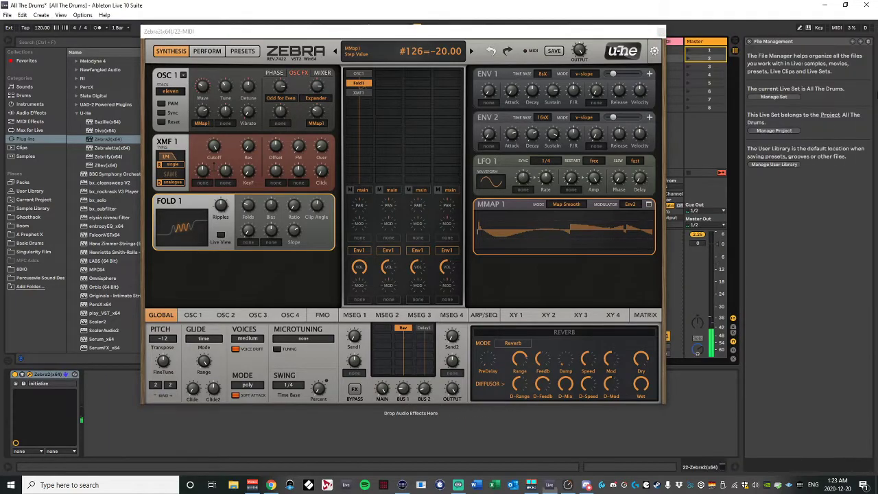
# - Dismiss Live's File Management help panel to bring back the full track mixer
pyautogui.click(749, 42)
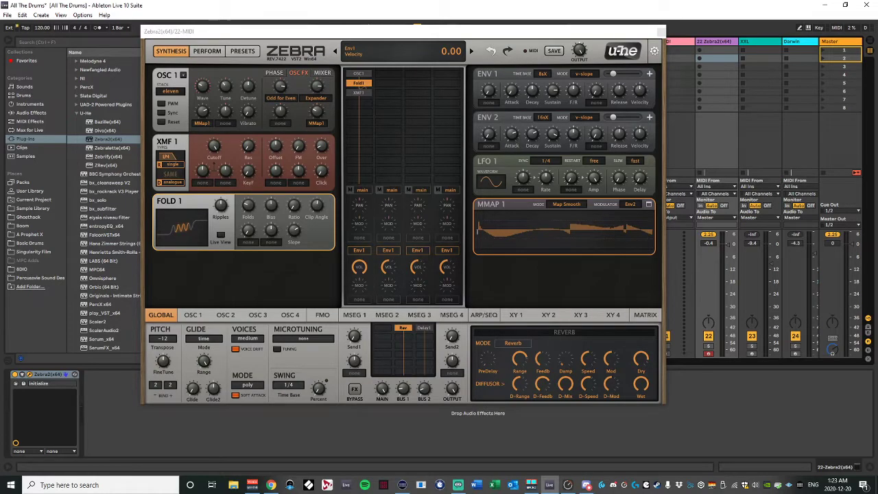